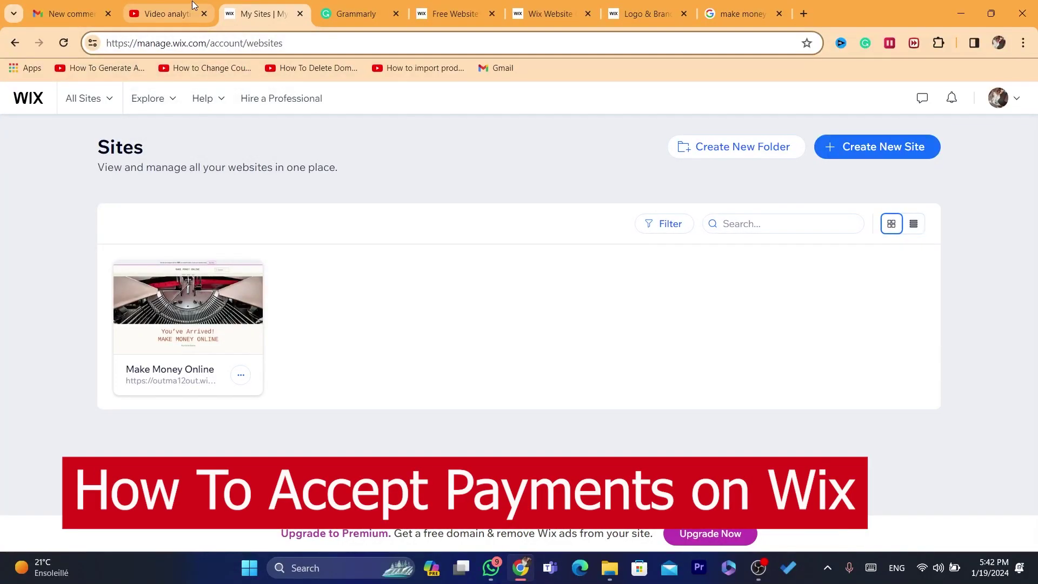
- Replace the browser address with the copied video title and dismiss the suggestions
{"action": "key", "text": "ctrl+a"}
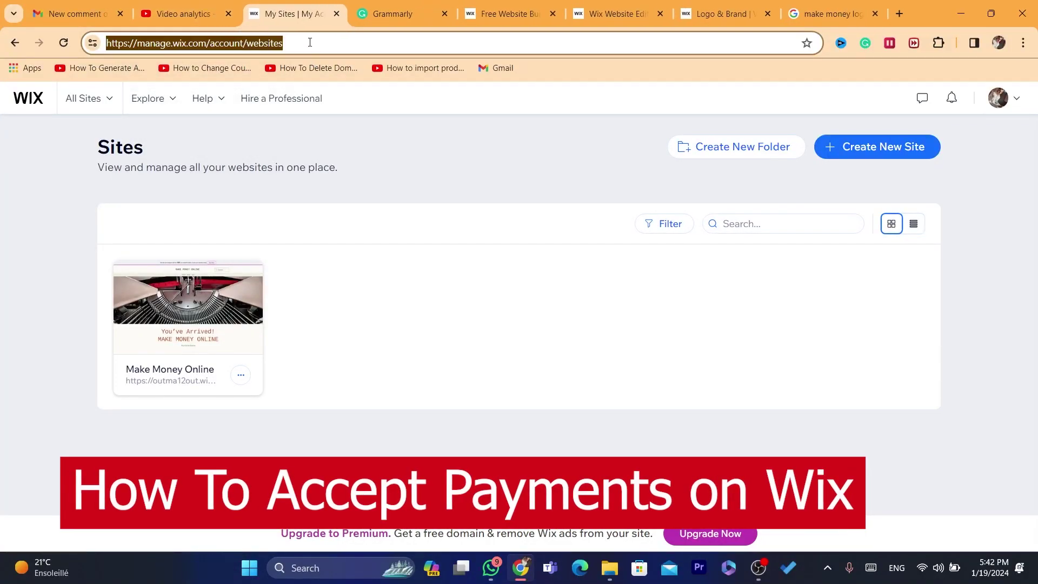
{"action": "type", "text": ") How To Accept Payments on Wix For Free (Best Method"}
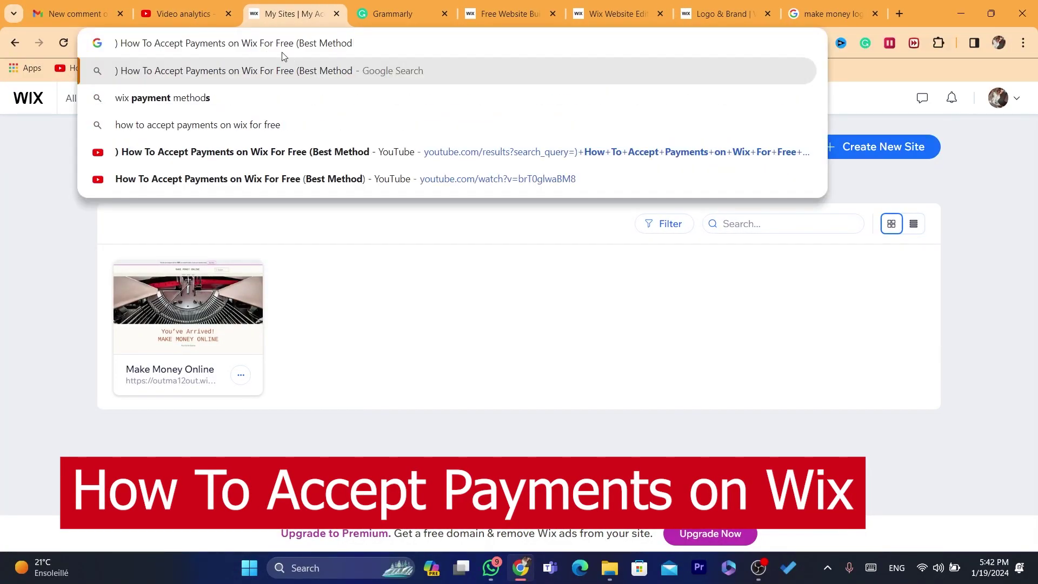
{"action": "left_click", "coordinate": [398, 390]}
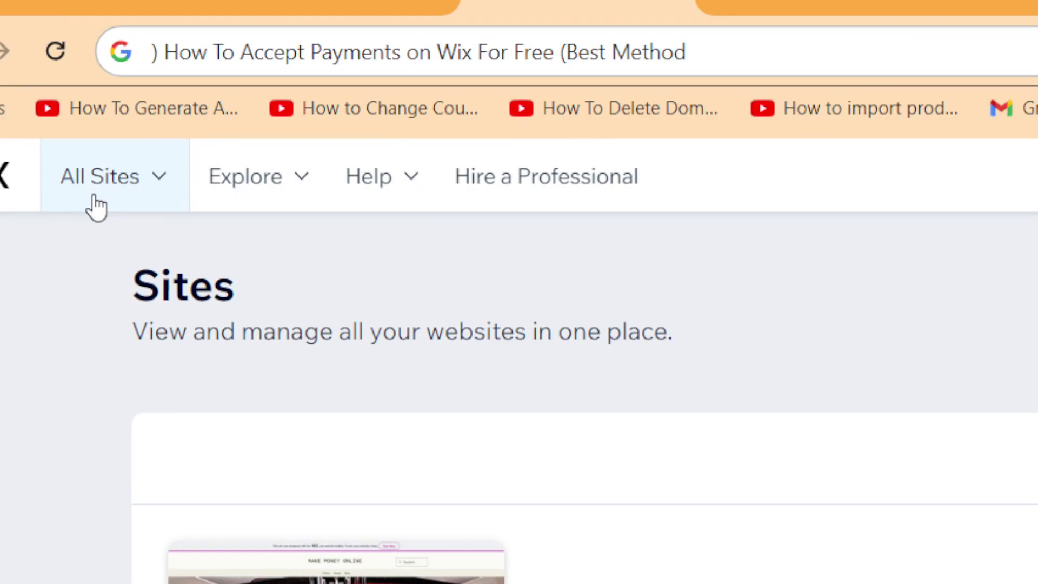
- Choose the Make Money Online site from the full list of sites for editing
{"action": "left_click", "coordinate": [96, 201]}
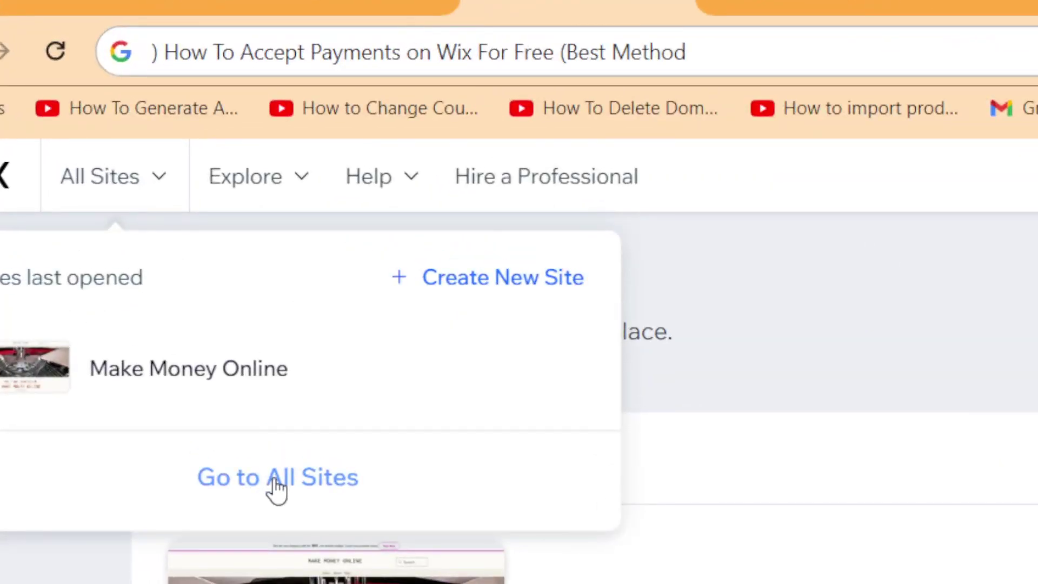
{"action": "left_click", "coordinate": [277, 486]}
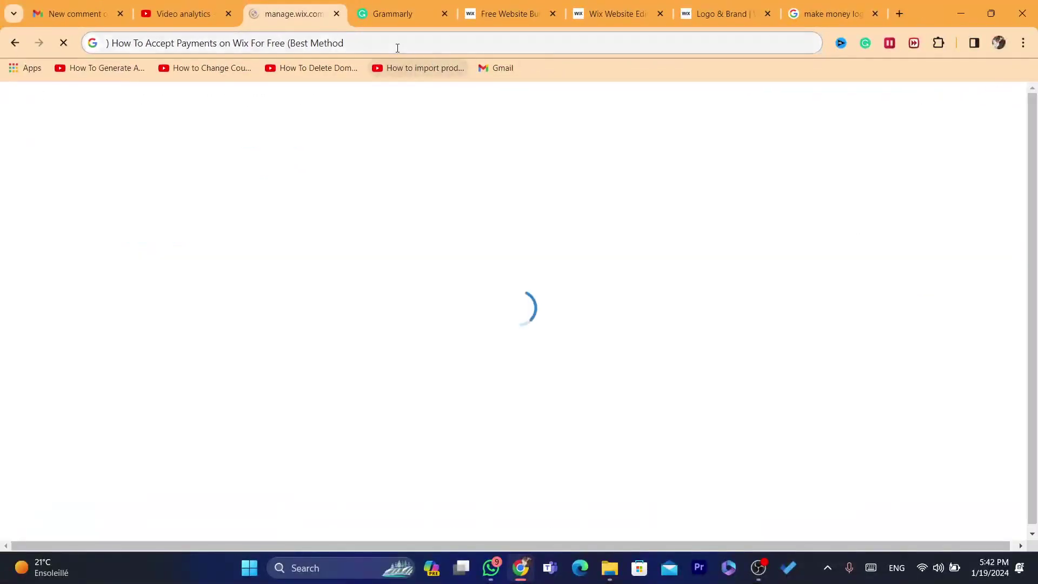
{"action": "left_click", "coordinate": [805, 63]}
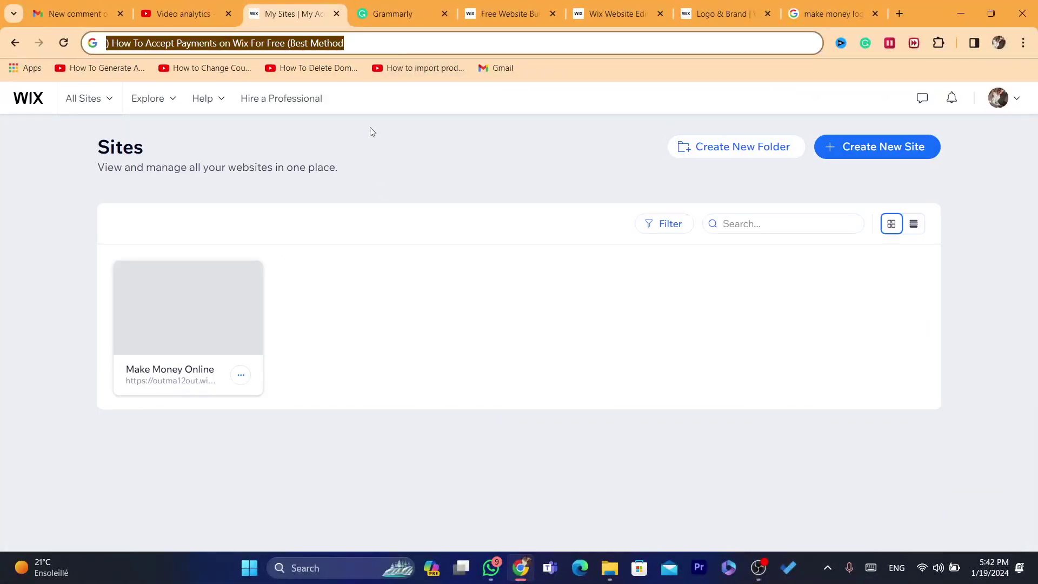
{"action": "mouse_move", "coordinate": [220, 306]}
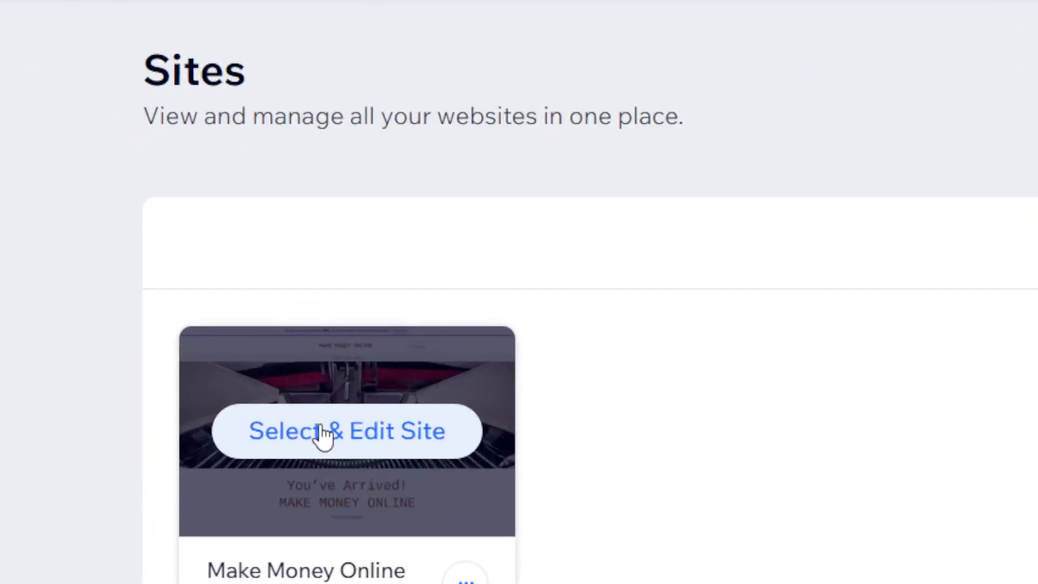
{"action": "left_click", "coordinate": [323, 432]}
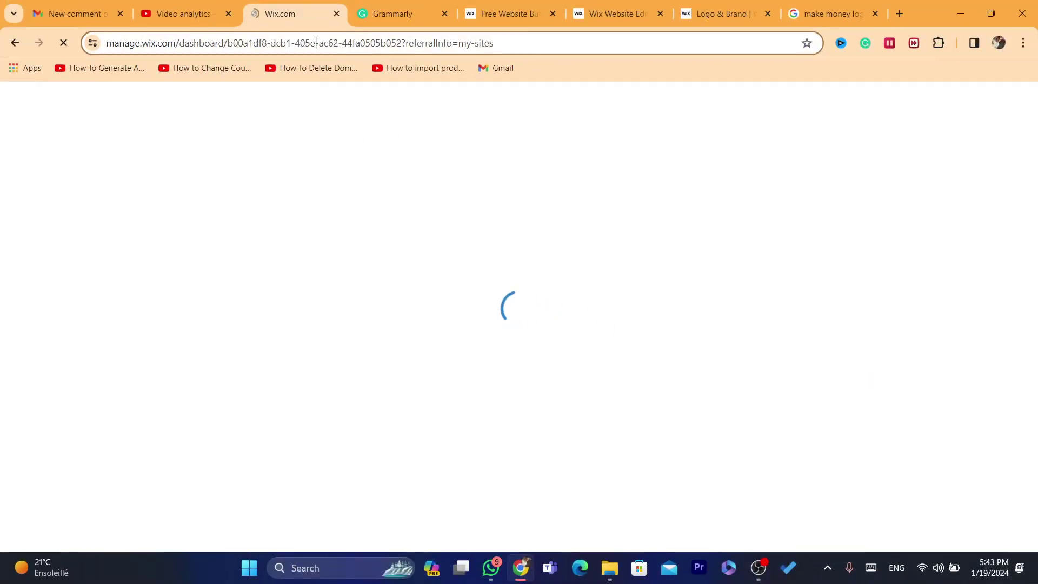
- Launch the Make Money Online site in the Wix Editor, with its tab placed beside the dashboard tab
{"action": "left_click", "coordinate": [314, 42]}
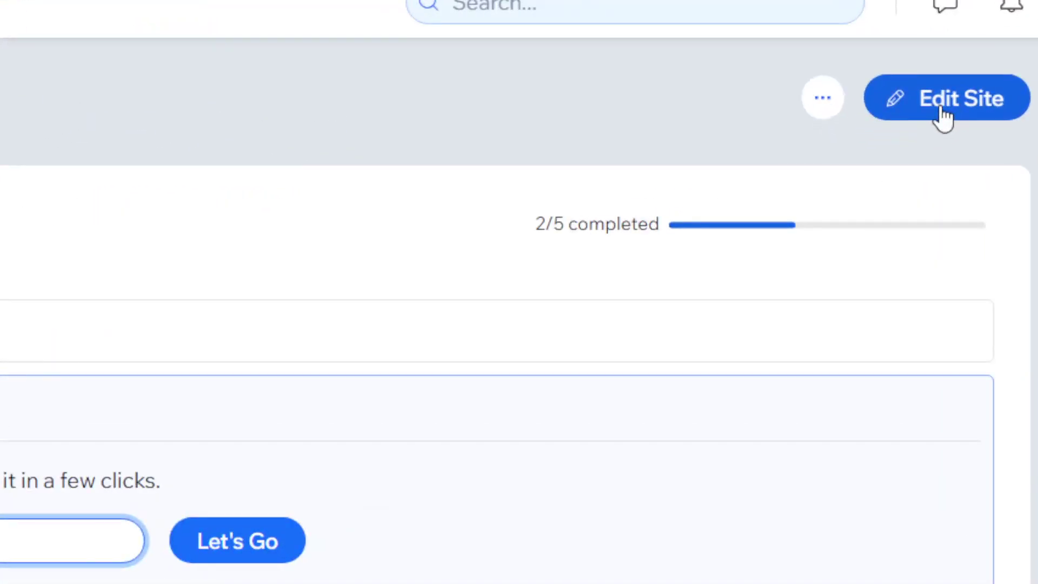
{"action": "left_click", "coordinate": [943, 100]}
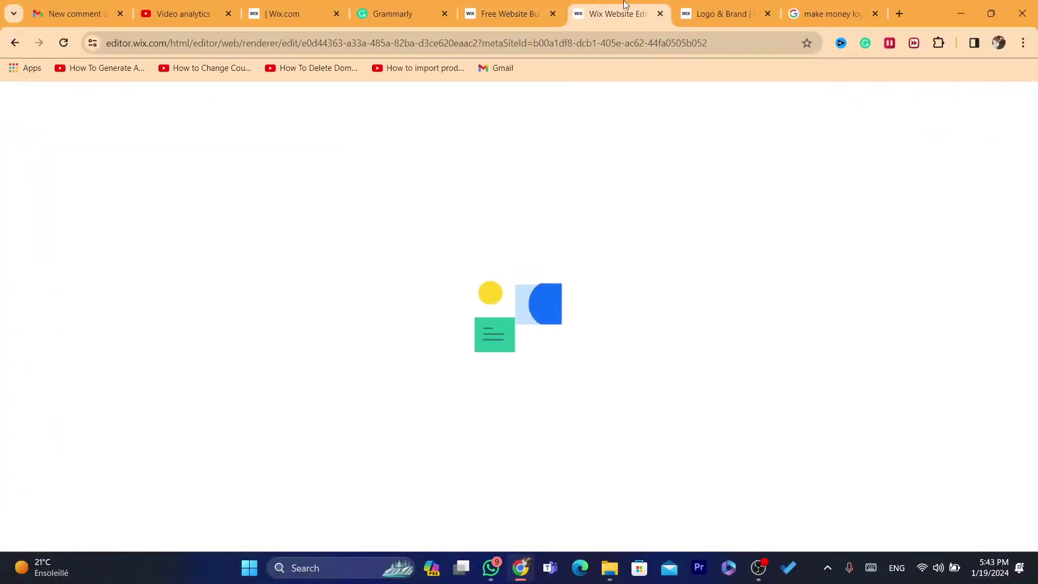
{"action": "left_click_drag", "start_coordinate": [624, 5], "coordinate": [408, 11]}
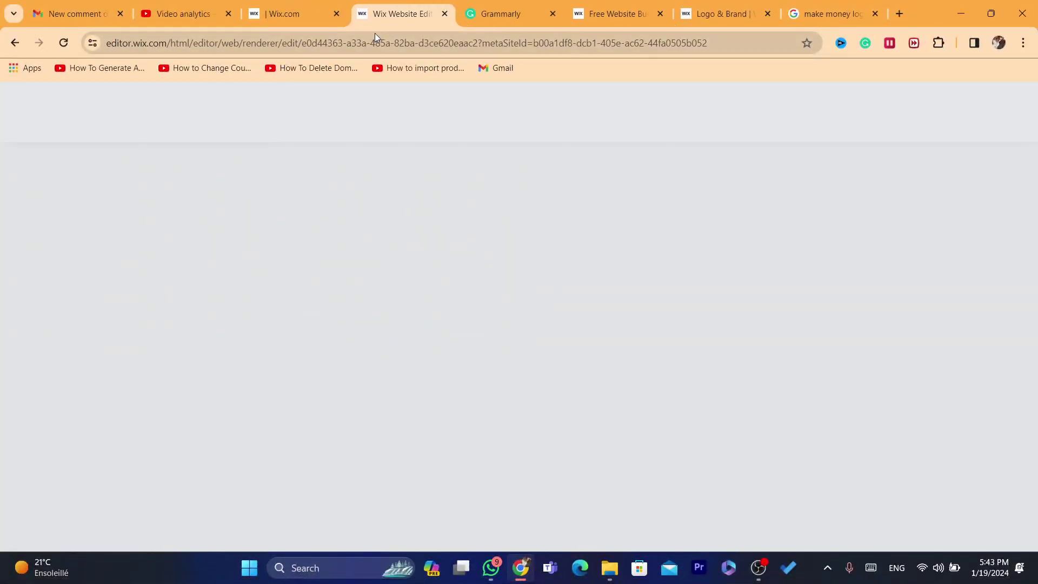
{"action": "left_click", "coordinate": [375, 35]}
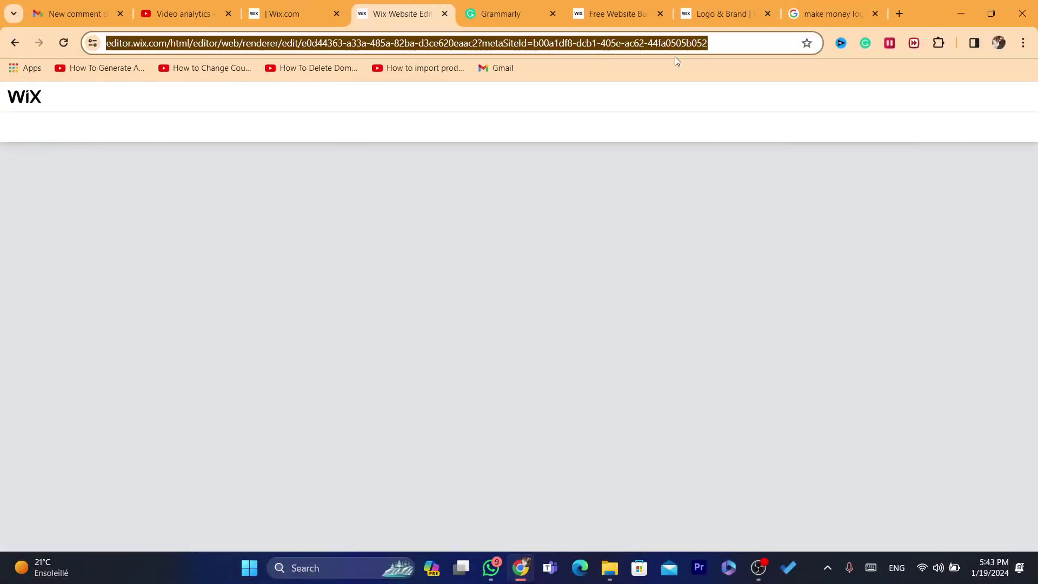
- Search the editor from the Add Elements panel for 'paypal'
{"action": "left_click", "coordinate": [726, 49]}
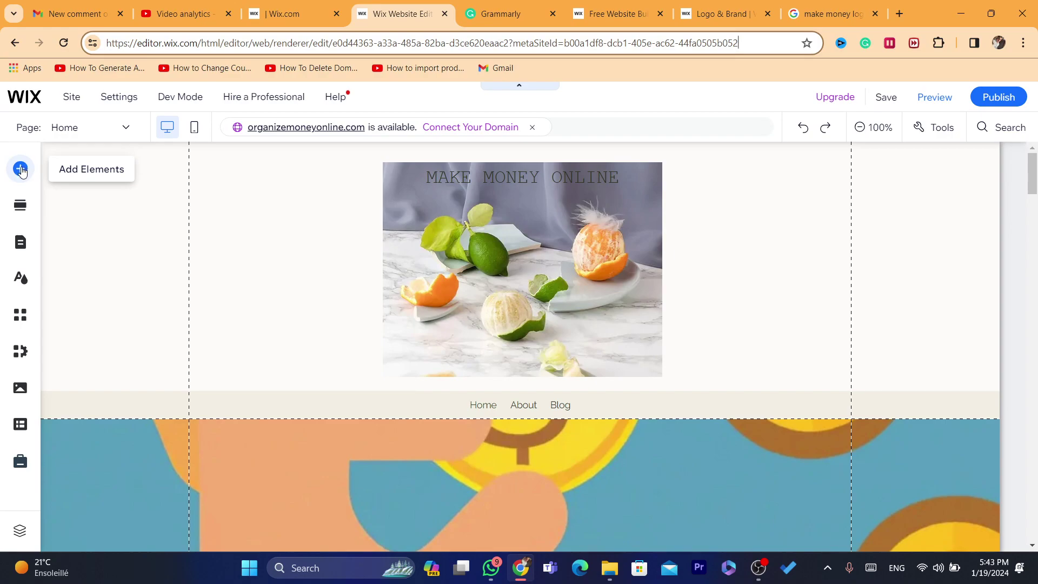
{"action": "left_click", "coordinate": [21, 170]}
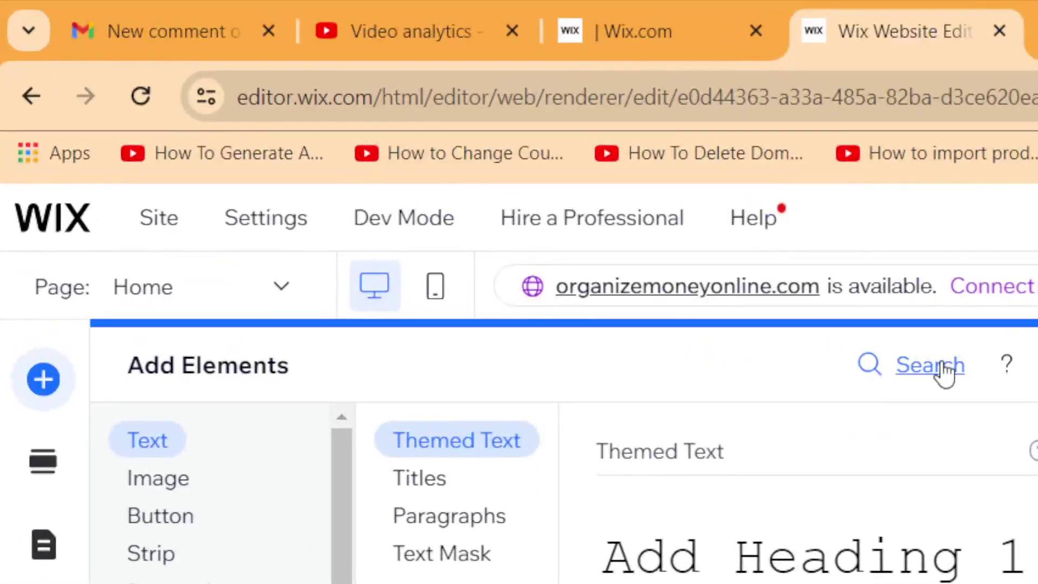
{"action": "left_click", "coordinate": [930, 364]}
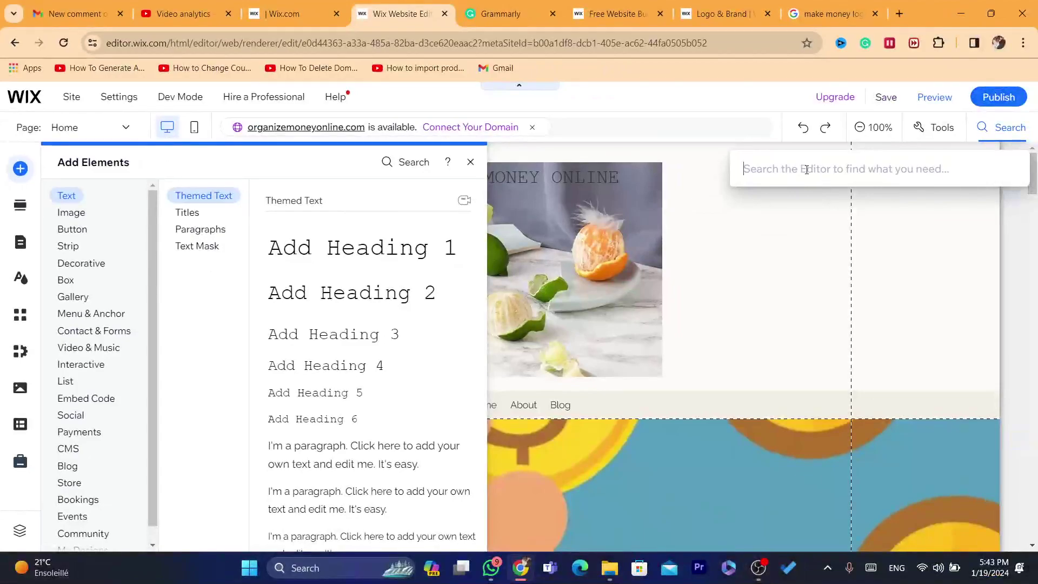
{"action": "type", "text": "paypal"}
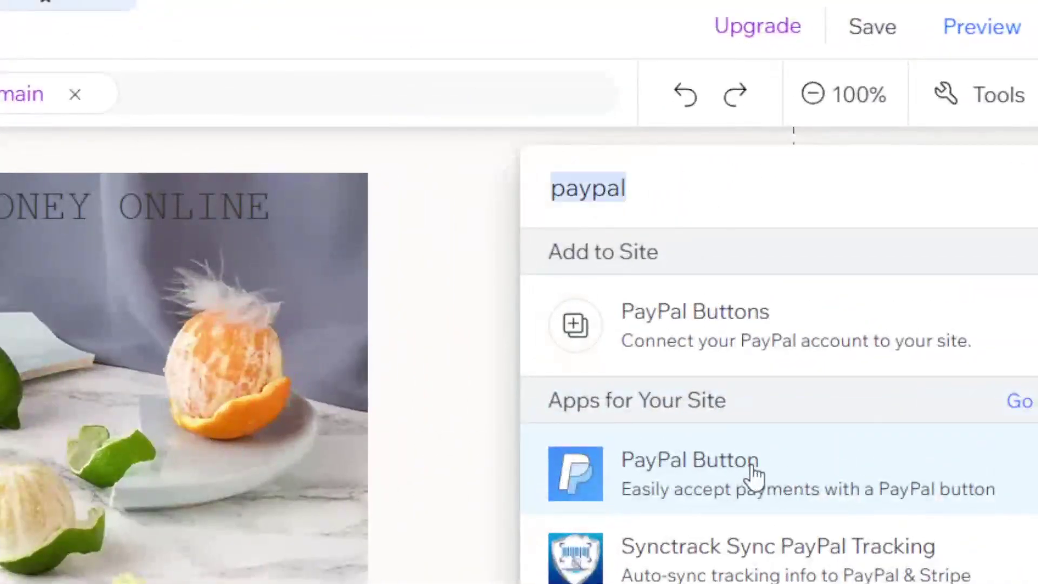
- Install the POWR PayPal Button app on the site, accepting its permissions
{"action": "left_click", "coordinate": [753, 477]}
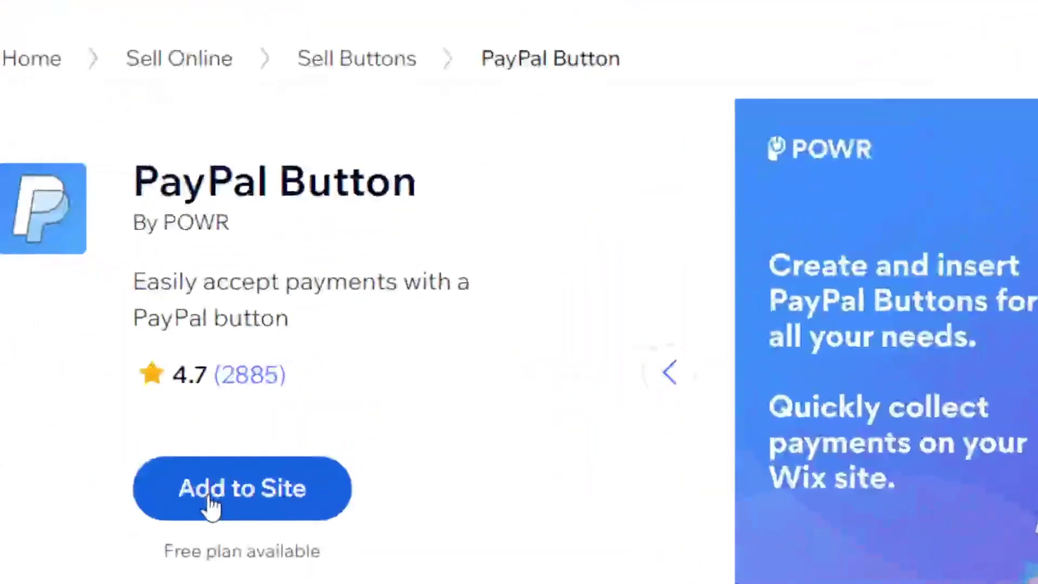
{"action": "left_click", "coordinate": [323, 420]}
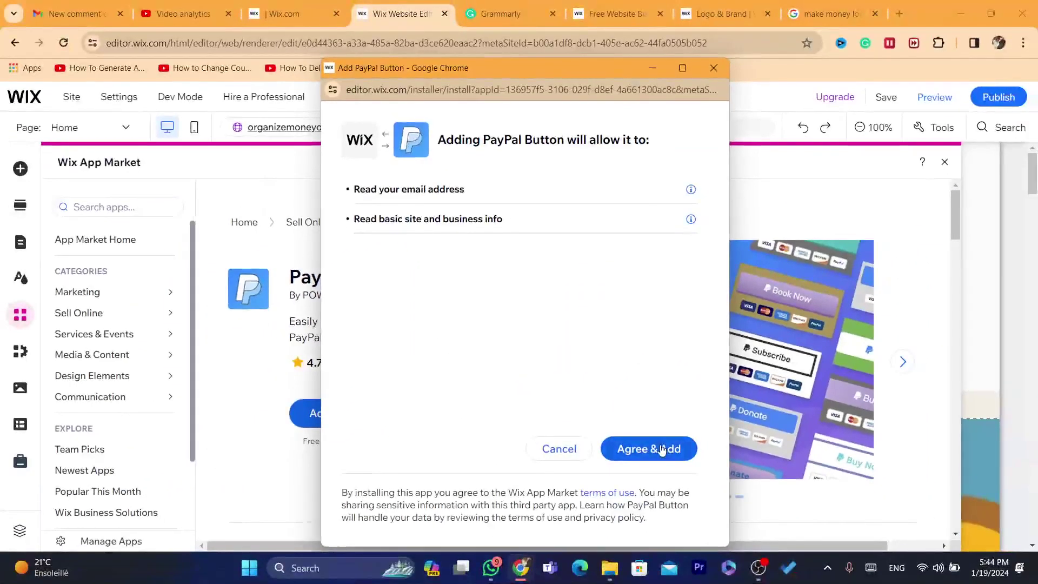
{"action": "left_click", "coordinate": [663, 450]}
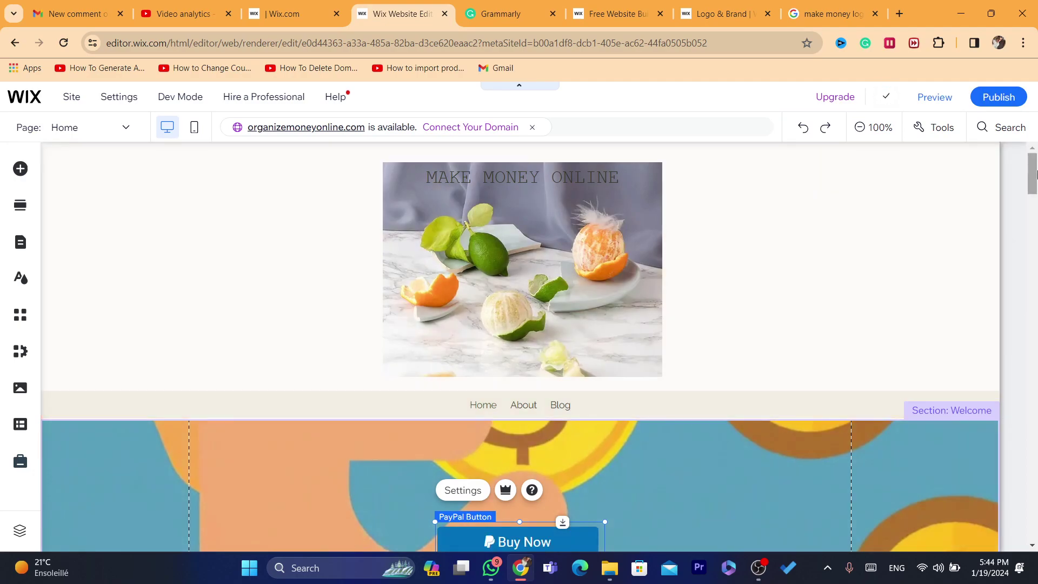
- Resize the PayPal Button widget, widening it from 251 to 365
{"action": "left_click_drag", "start_coordinate": [1034, 168], "coordinate": [1036, 186]}
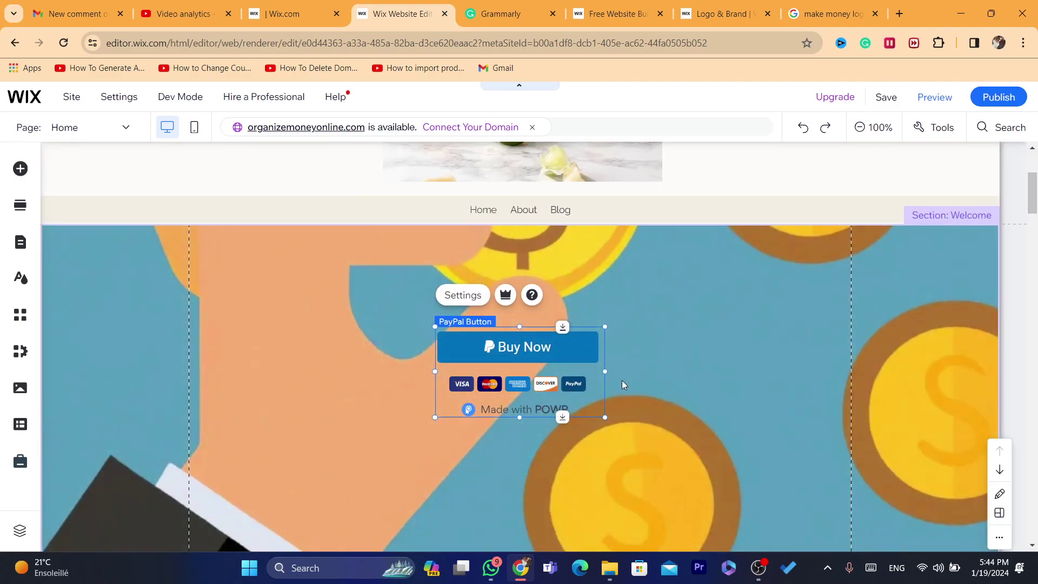
{"action": "left_click_drag", "start_coordinate": [605, 371], "coordinate": [606, 370]}
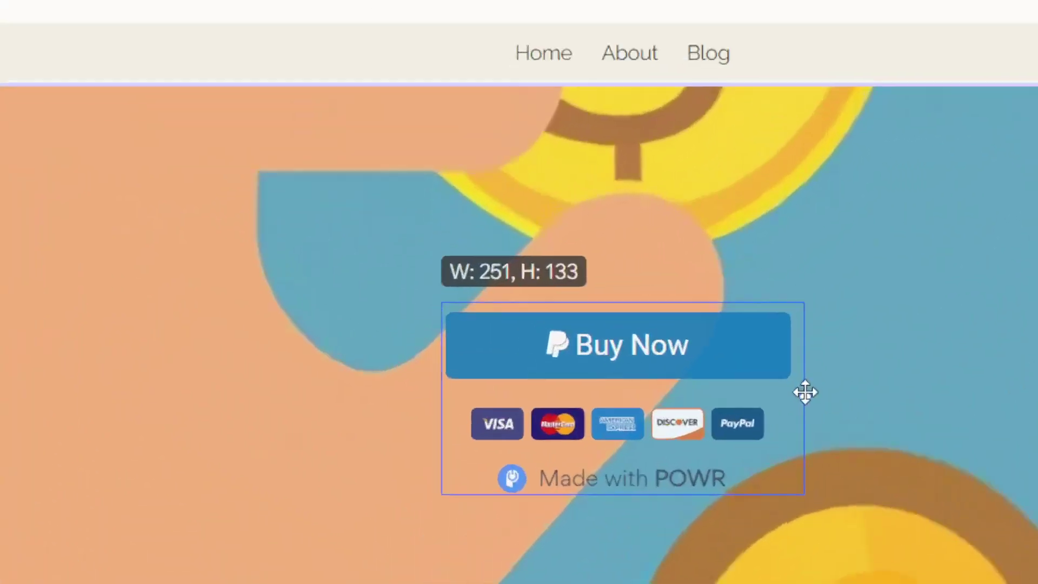
{"action": "left_click_drag", "start_coordinate": [804, 392], "coordinate": [777, 387]}
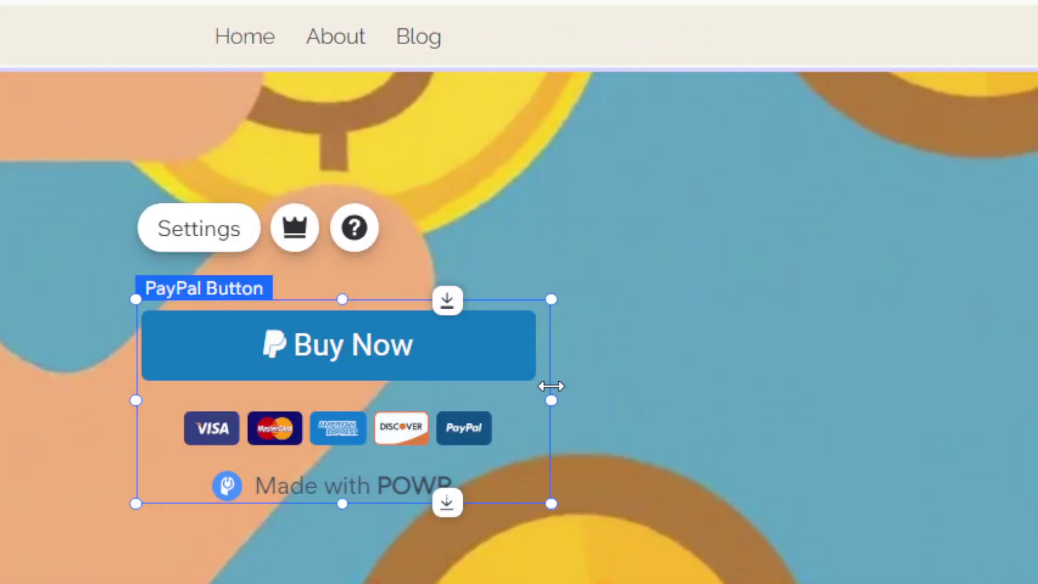
{"action": "left_click_drag", "start_coordinate": [343, 295], "coordinate": [348, 433]}
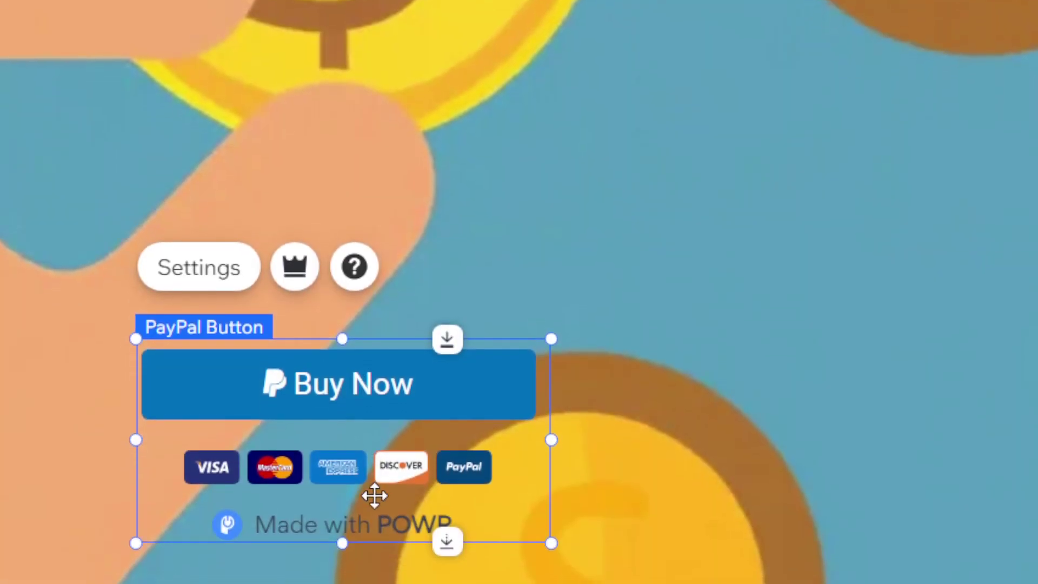
{"action": "left_click_drag", "start_coordinate": [327, 492], "coordinate": [303, 494]}
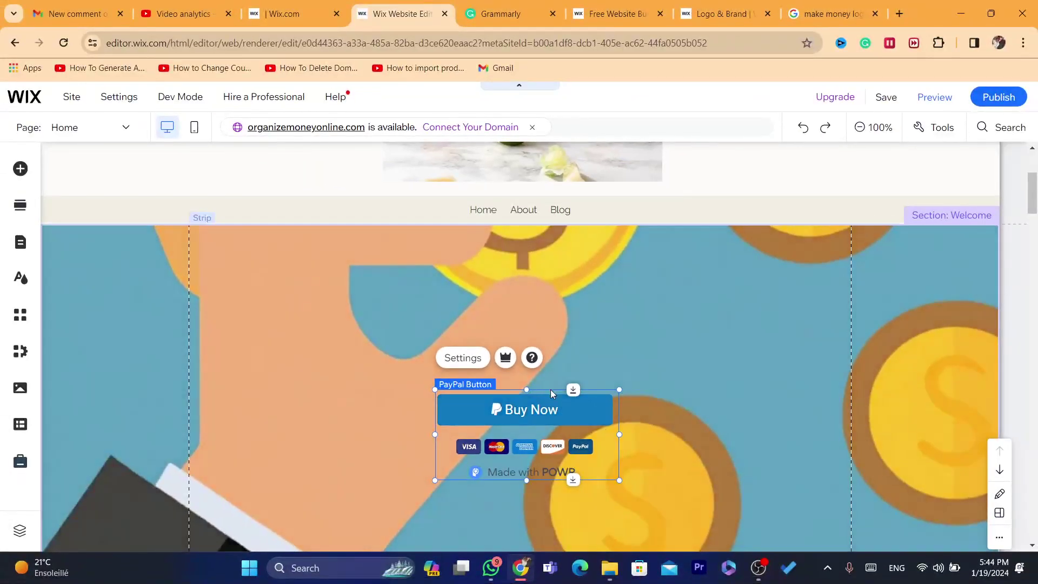
- Drag the PayPal button down into the blog feed beneath the Design a Beautiful Blog post
{"action": "left_click_drag", "start_coordinate": [553, 423], "coordinate": [654, 299]}
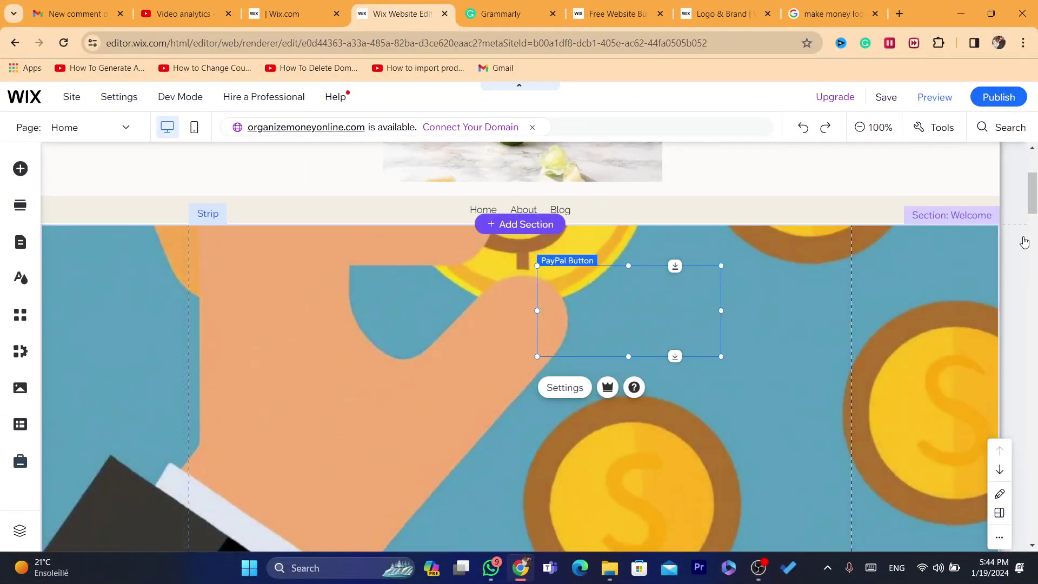
{"action": "scroll", "coordinate": [746, 397], "scroll_direction": "up", "scroll_amount": 4}
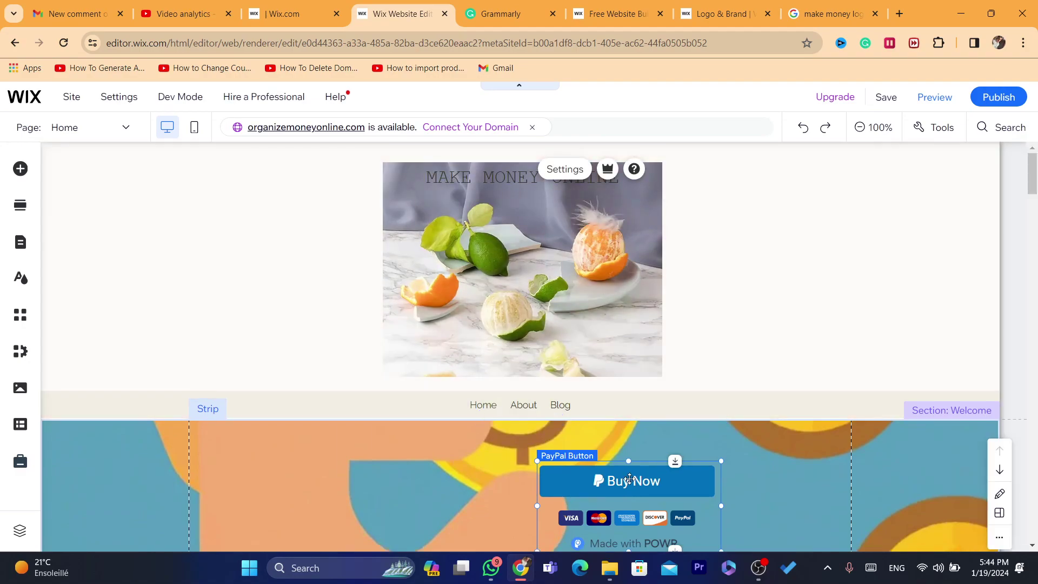
{"action": "left_click_drag", "start_coordinate": [629, 468], "coordinate": [768, 219]}
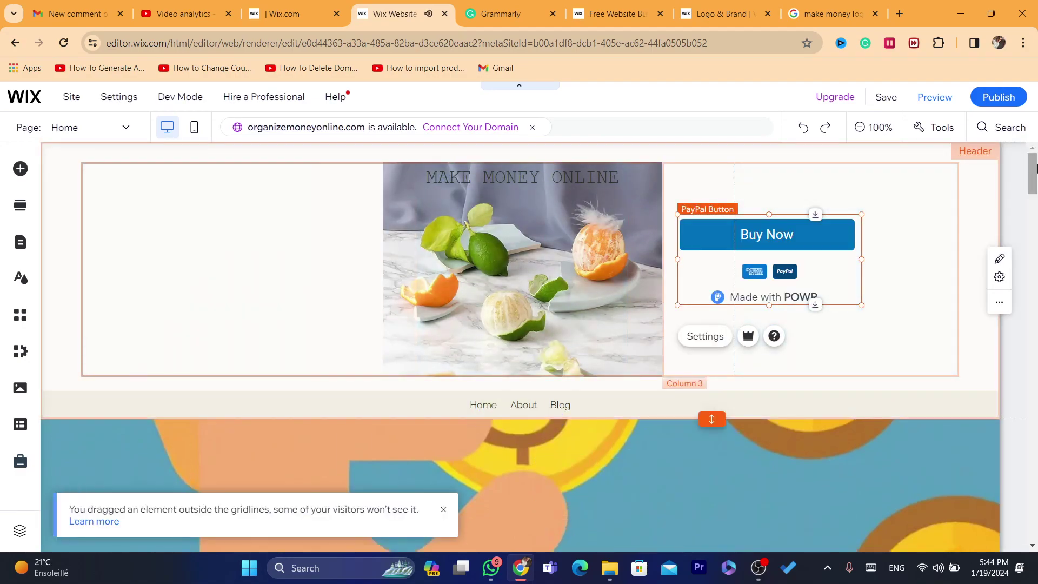
{"action": "scroll", "coordinate": [1035, 167], "scroll_direction": "down", "scroll_amount": 2}
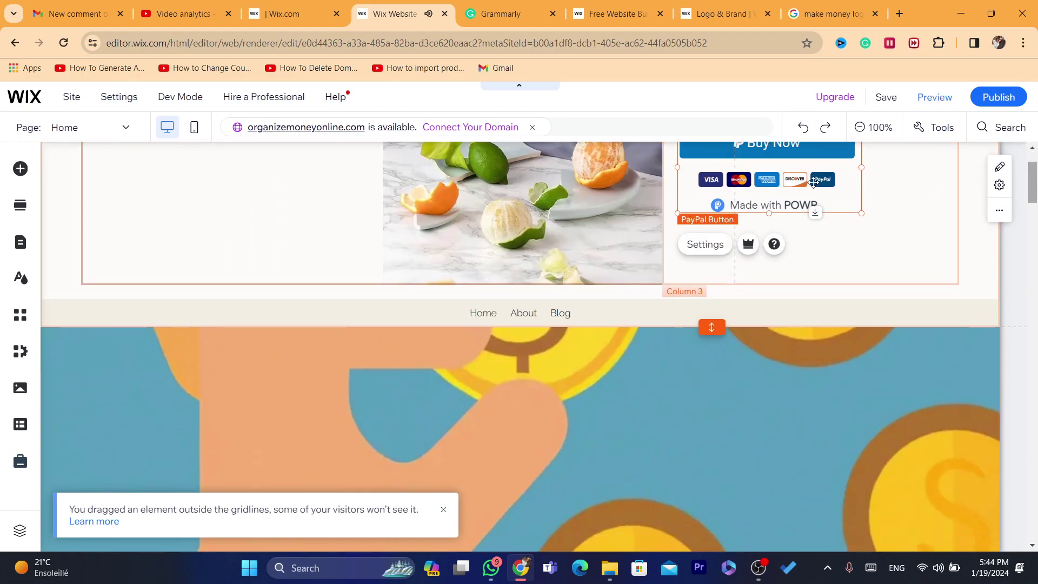
{"action": "left_click_drag", "start_coordinate": [830, 297], "coordinate": [699, 451]}
{"action": "left_click_drag", "start_coordinate": [651, 426], "coordinate": [612, 455]}
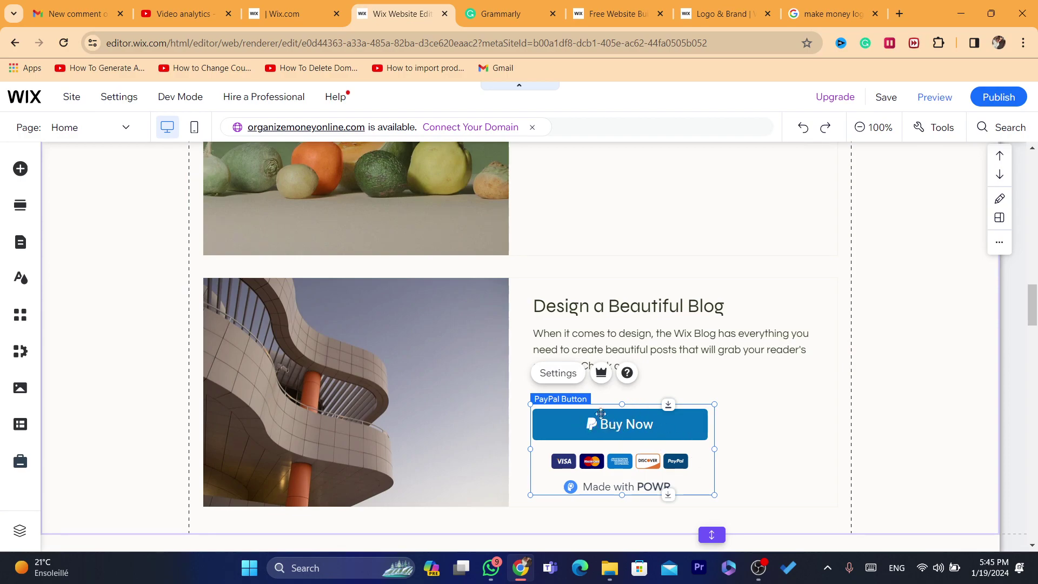
- Nudge the Buy Now button slightly up and right under the blog excerpt, then reselect it
{"action": "left_click", "coordinate": [199, 345]}
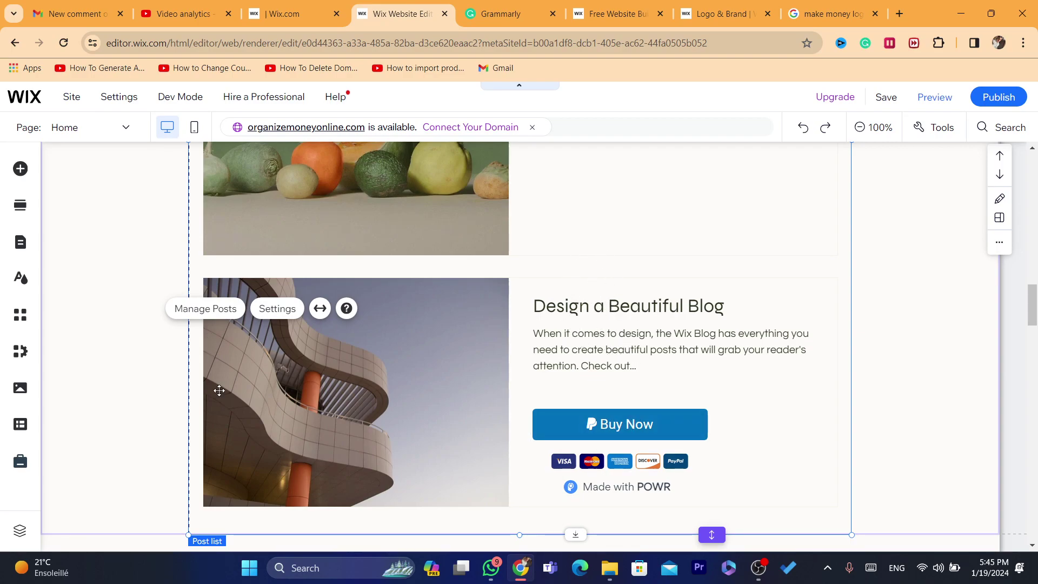
{"action": "left_click", "coordinate": [130, 373]}
{"action": "mouse_move", "coordinate": [631, 429]}
{"action": "left_mouse_down"}
{"action": "mouse_move", "coordinate": [658, 425]}
{"action": "mouse_move", "coordinate": [638, 417]}
{"action": "left_mouse_up"}
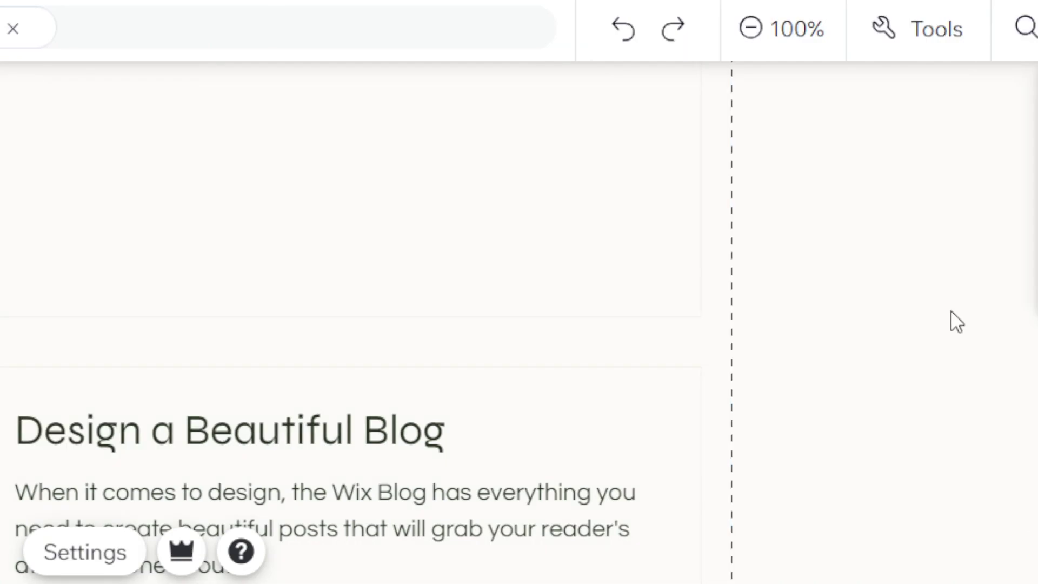
{"action": "left_click", "coordinate": [950, 320]}
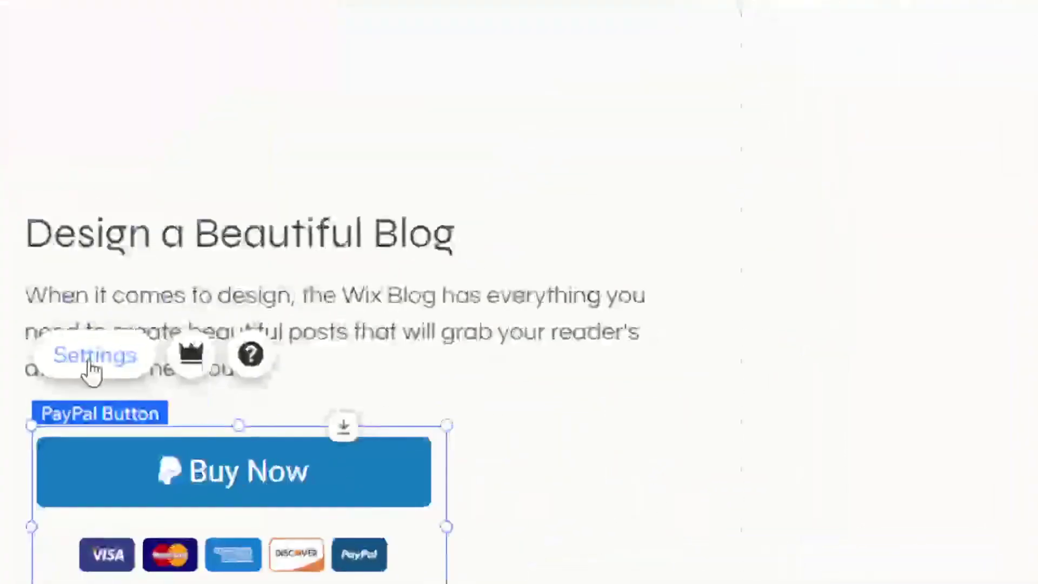
- Keep the PayPal button as Buy Now after trying Donation, and show its Settings list
{"action": "left_click", "coordinate": [89, 359]}
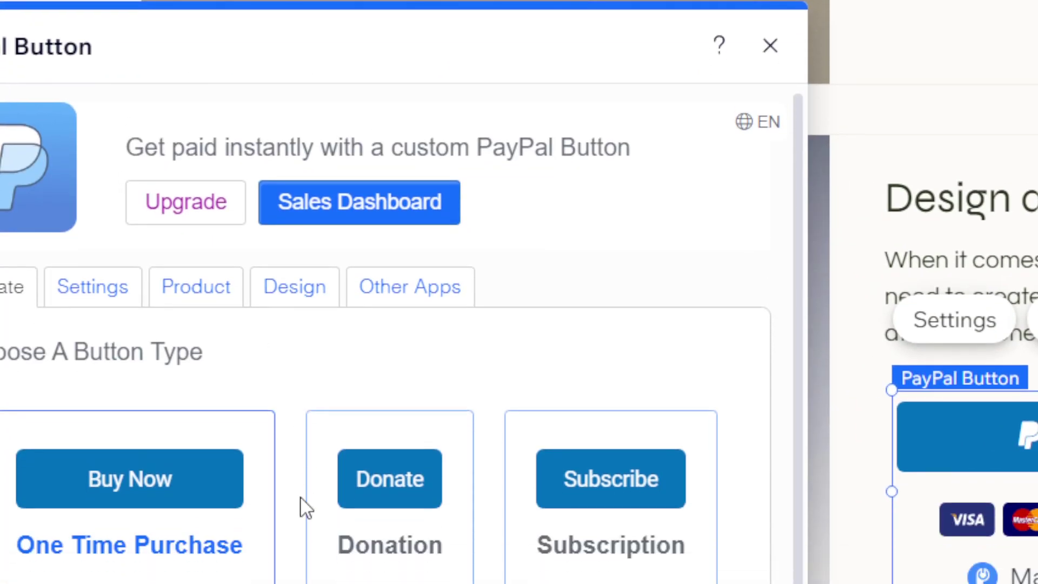
{"action": "left_click_drag", "start_coordinate": [63, 352], "coordinate": [281, 346]}
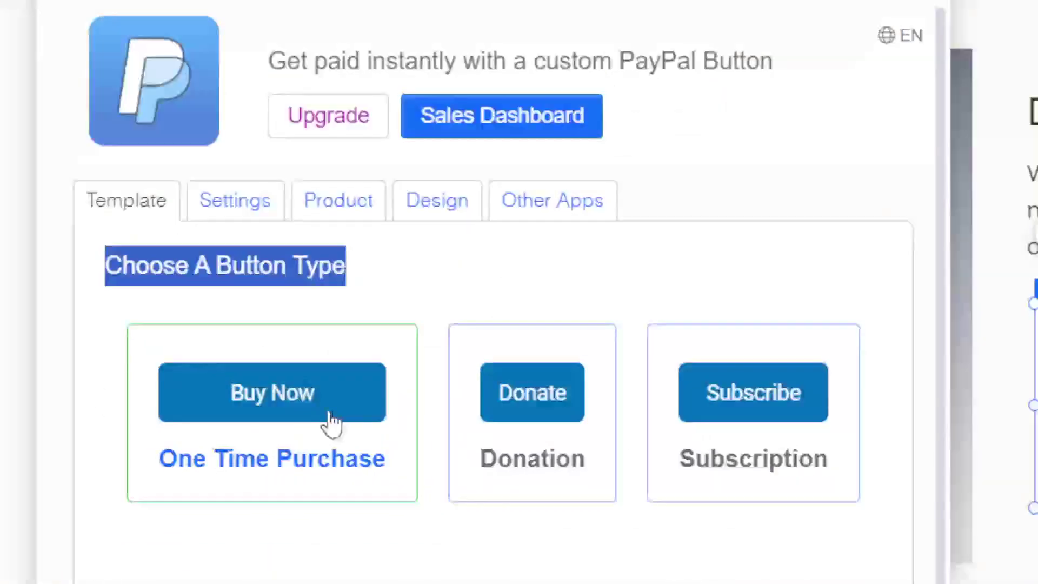
{"action": "left_click", "coordinate": [416, 471]}
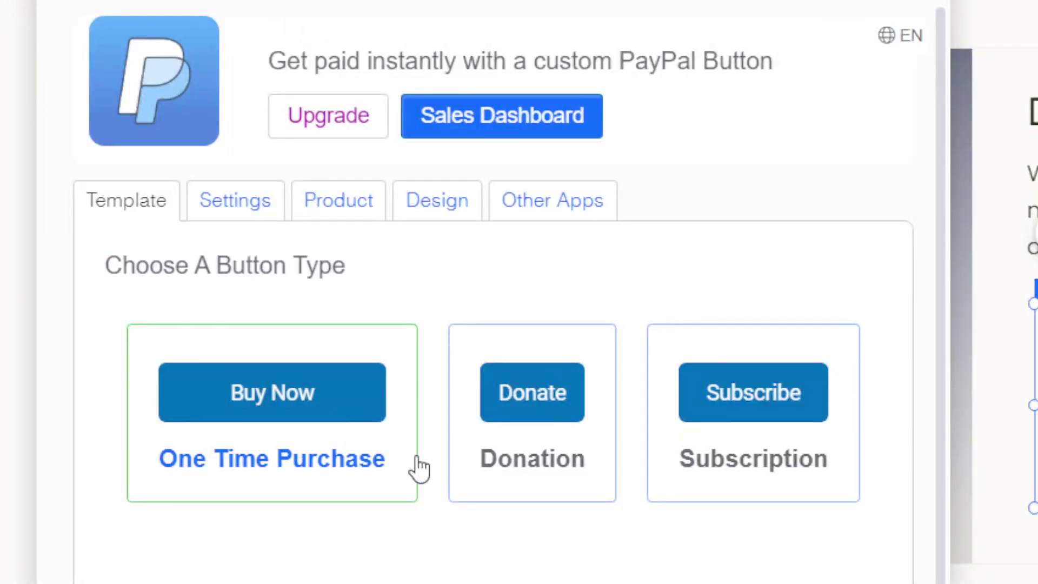
{"action": "left_click", "coordinate": [510, 463]}
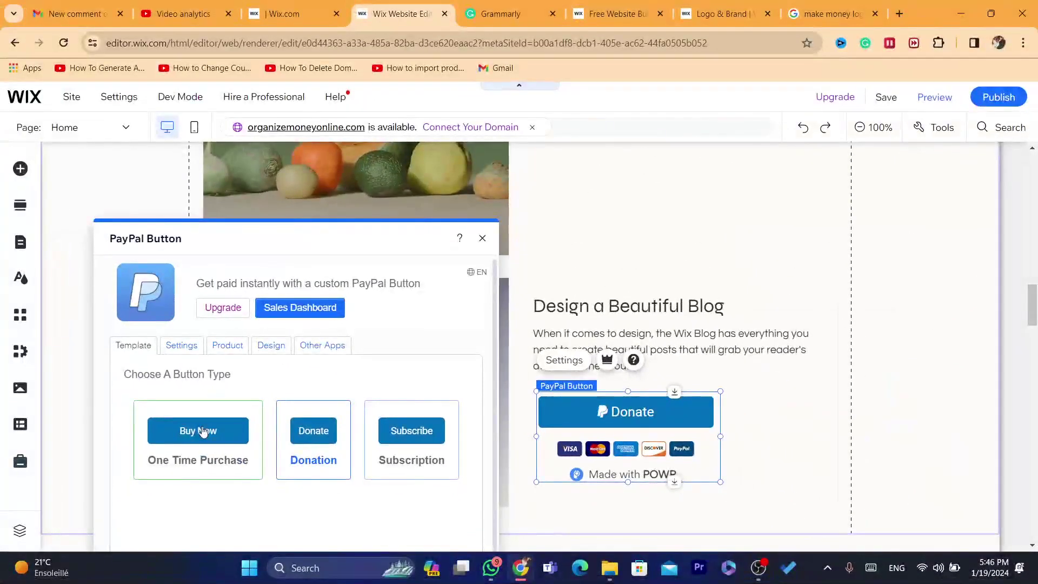
{"action": "left_click", "coordinate": [203, 432]}
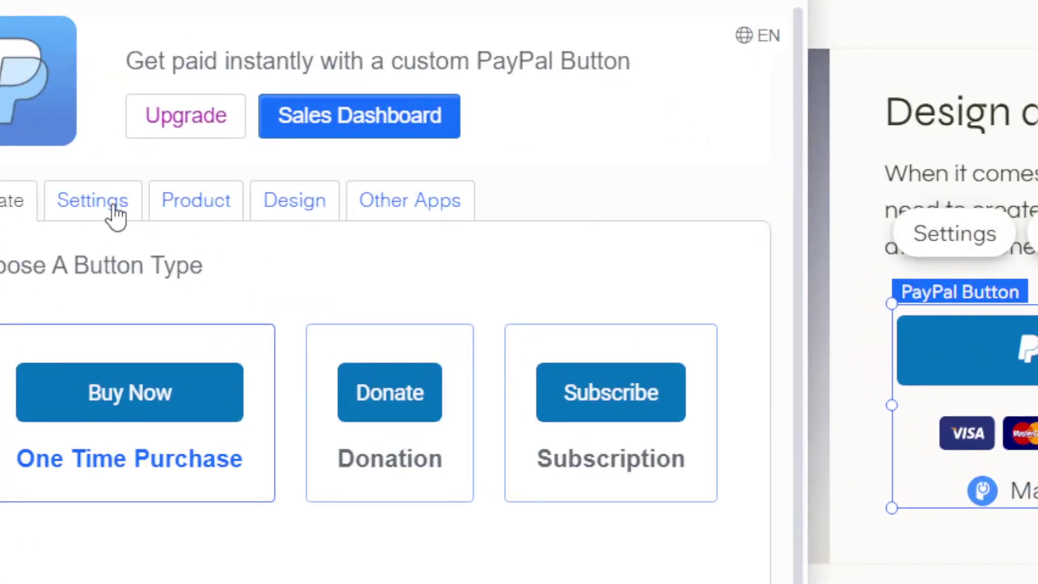
{"action": "left_click", "coordinate": [112, 213]}
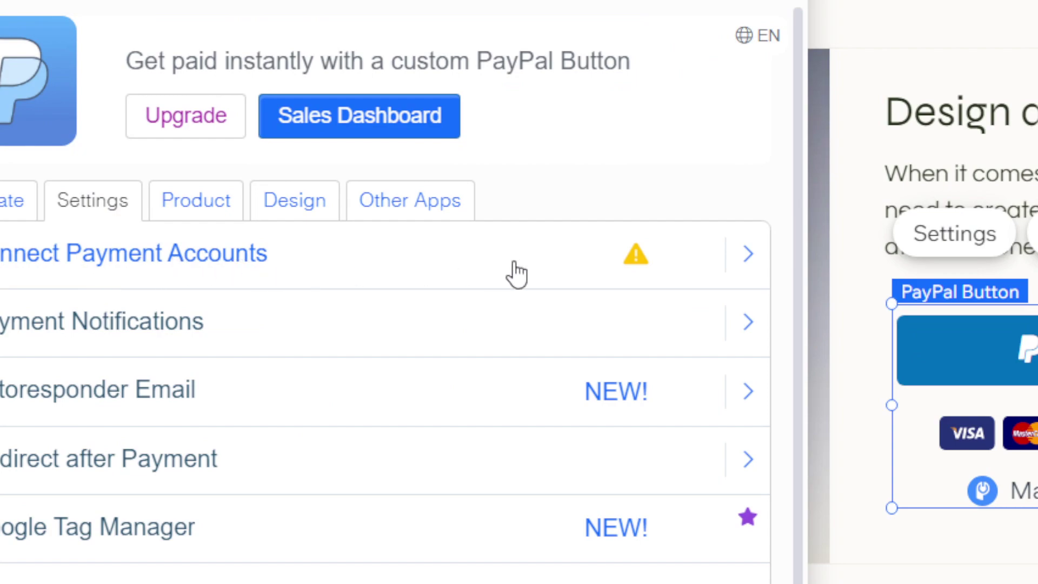
- Show the Connect Payment Accounts form, focus the PayPal email field, then switch browser tabs
{"action": "left_click", "coordinate": [424, 263]}
{"action": "left_click", "coordinate": [185, 371]}
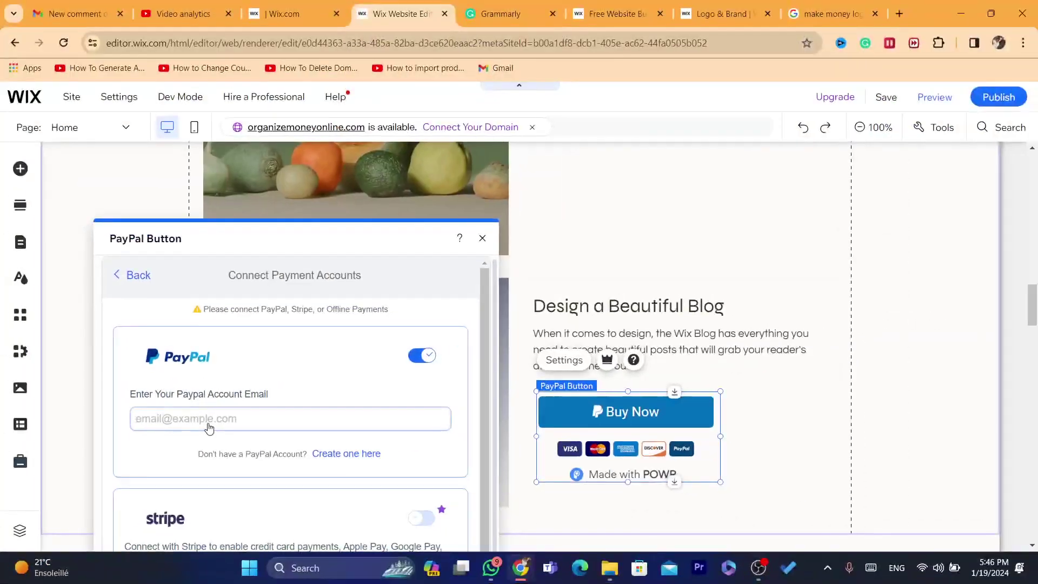
{"action": "left_click", "coordinate": [640, 6]}
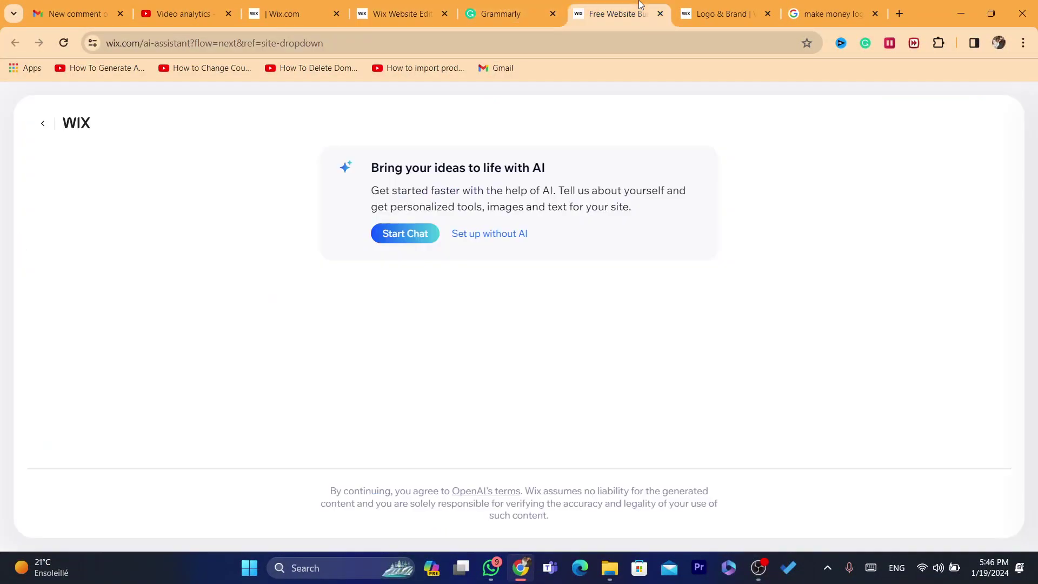
- Load the PayPal business sign-up page by entering paypal in the address bar
{"action": "left_click", "coordinate": [571, 35]}
{"action": "type", "text": "pa"}
{"action": "key", "text": "Return"}
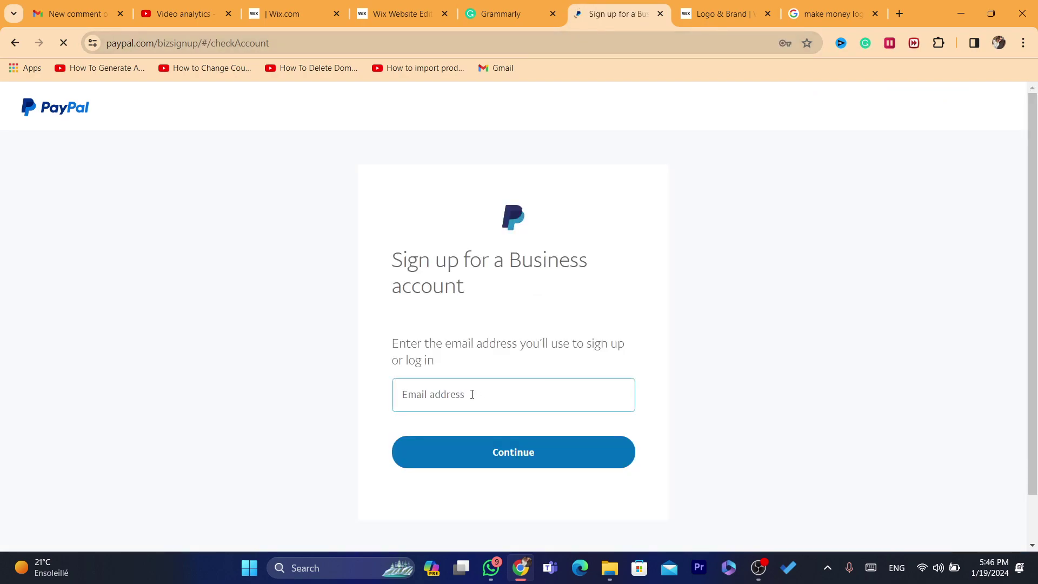
- Fill in the saved PayPal login with its PIN, copy the account e-mail, and return to the Wix editor
{"action": "left_click", "coordinate": [472, 394]}
{"action": "left_click", "coordinate": [497, 432]}
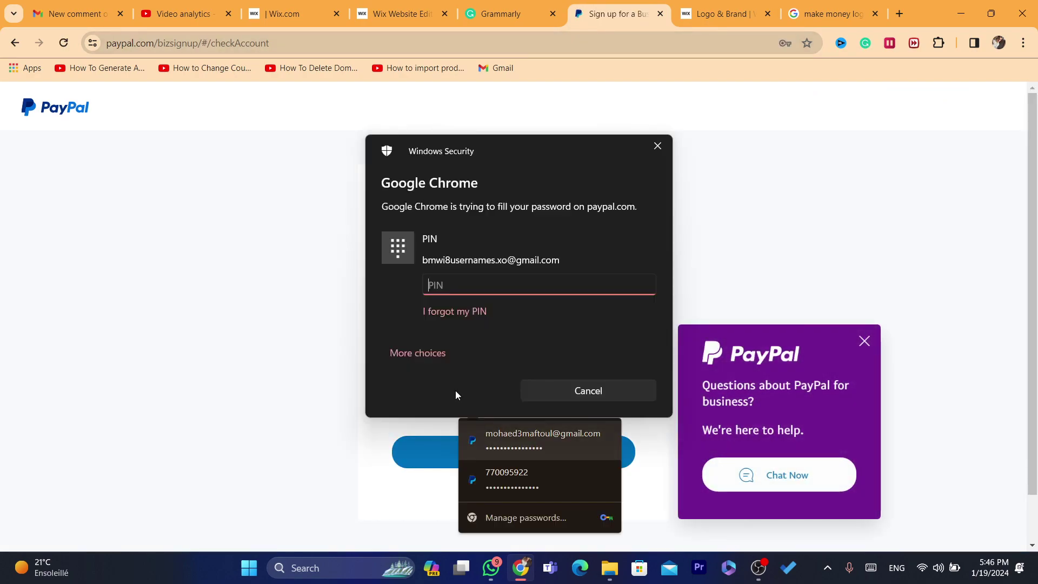
{"action": "type", "text": "•••"}
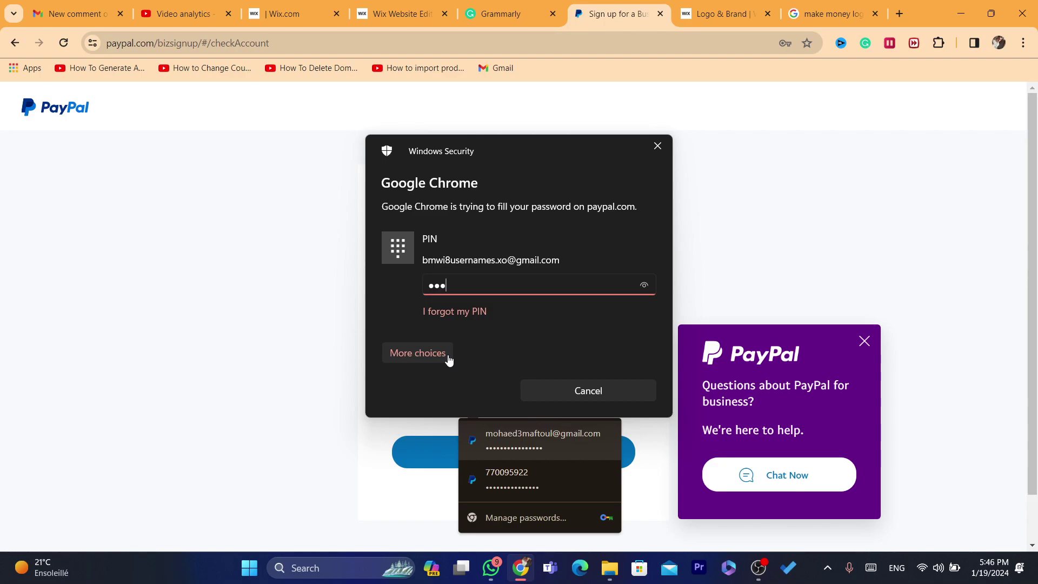
{"action": "type", "text": "•"}
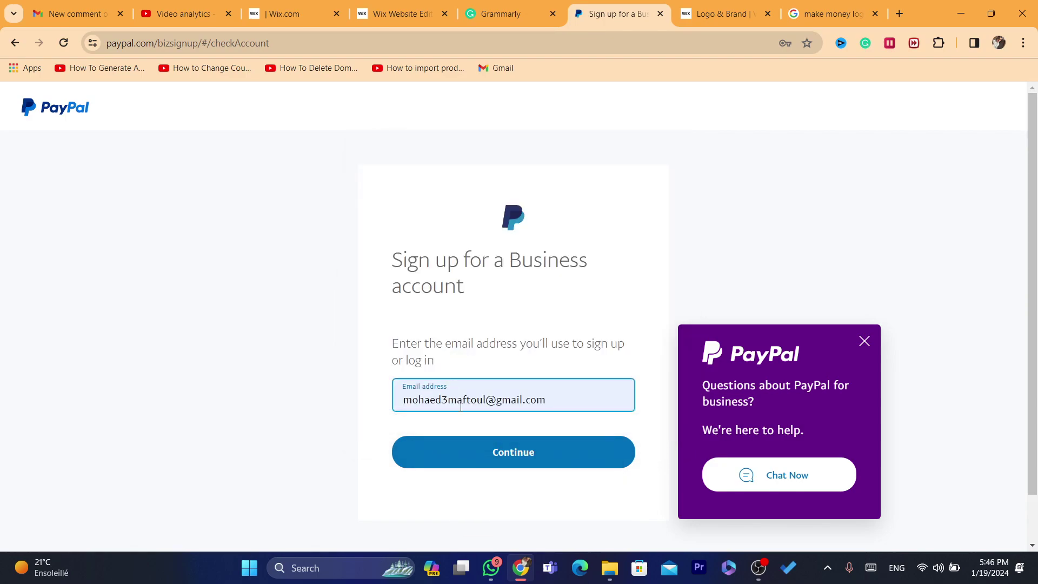
{"action": "triple_click", "coordinate": [448, 400]}
{"action": "key", "text": "ctrl+c"}
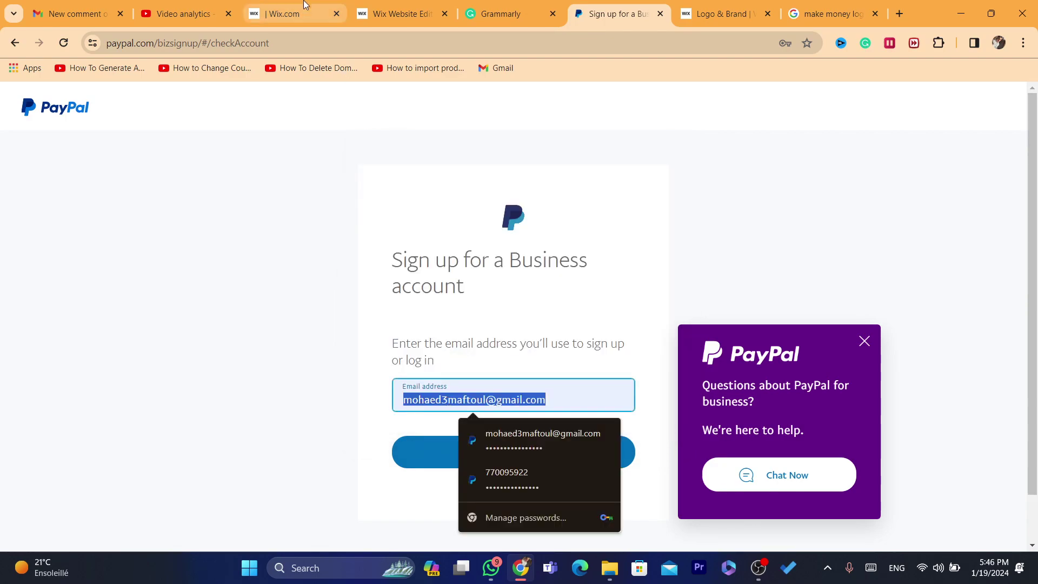
{"action": "left_click", "coordinate": [286, 13]}
{"action": "left_click", "coordinate": [398, 13]}
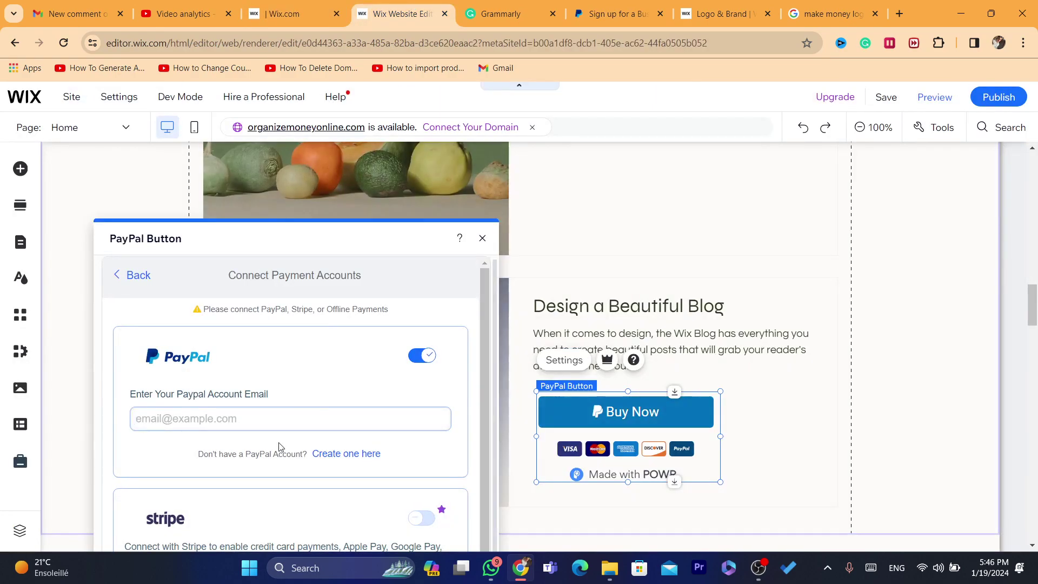
- Paste the copied PayPal account e-mail into the connection form's email field
{"action": "key", "text": "ctrl+v"}
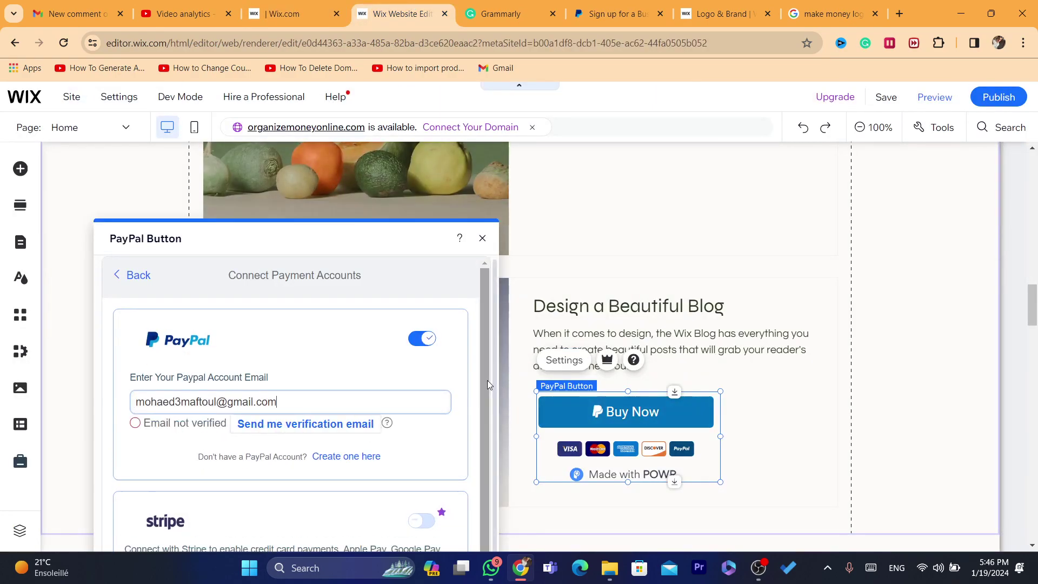
{"action": "scroll", "coordinate": [478, 414], "scroll_direction": "down", "scroll_amount": 1}
{"action": "scroll", "coordinate": [479, 415], "scroll_direction": "down", "scroll_amount": 1}
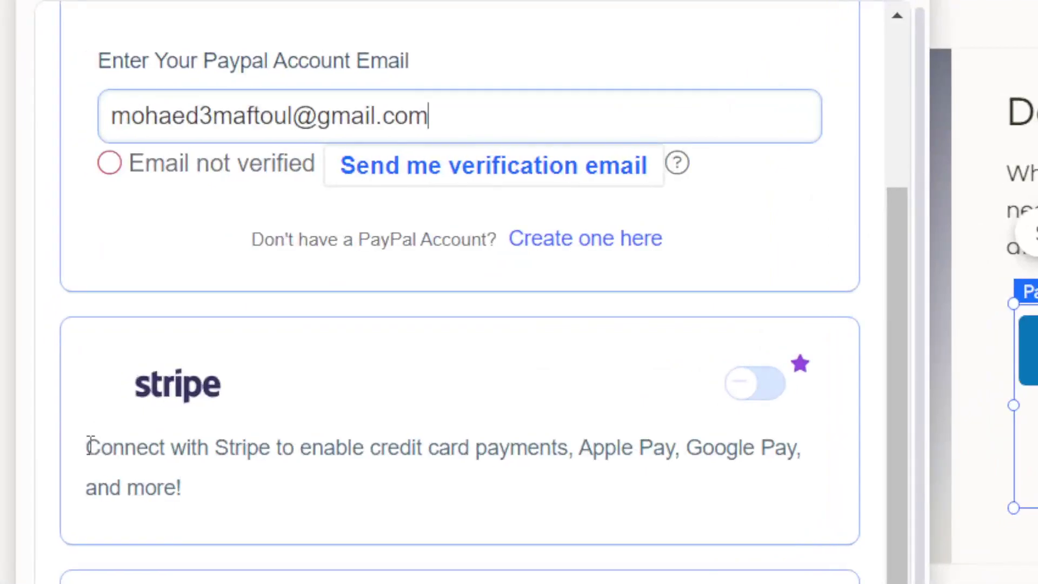
{"action": "left_click_drag", "start_coordinate": [124, 454], "coordinate": [275, 480]}
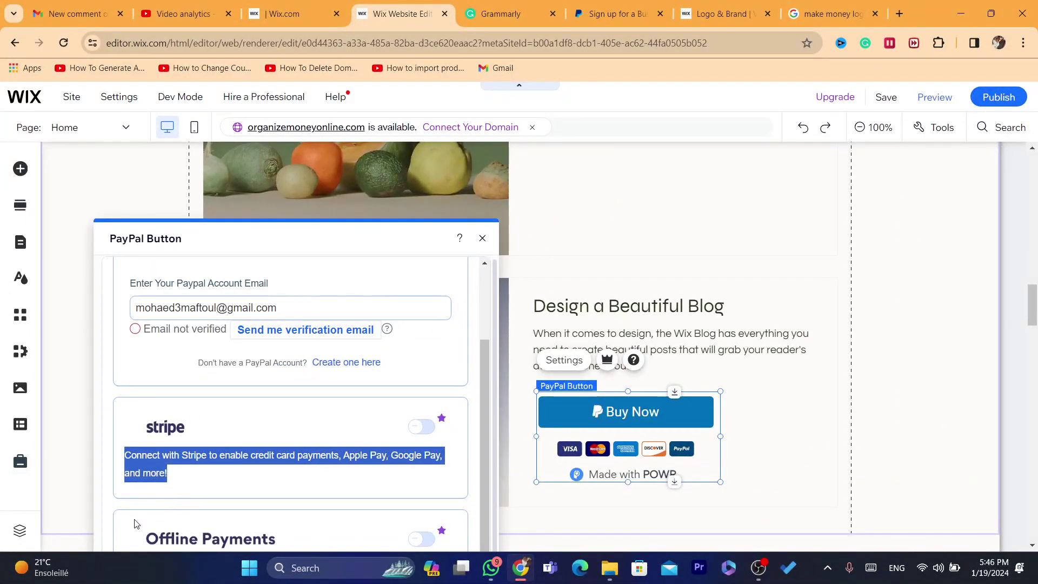
{"action": "left_click", "coordinate": [135, 538]}
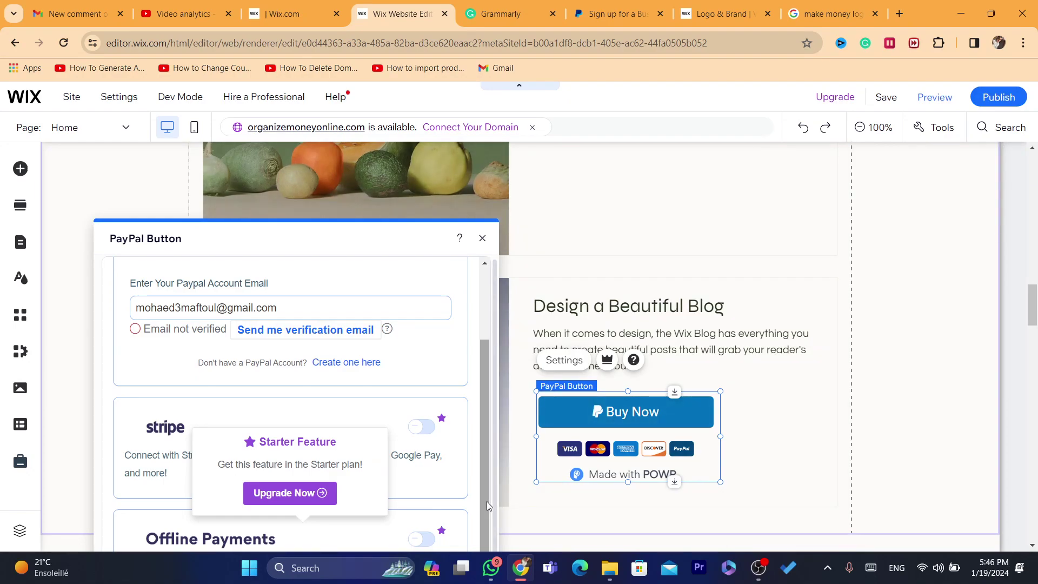
{"action": "scroll", "coordinate": [485, 424], "scroll_direction": "up", "scroll_amount": 2}
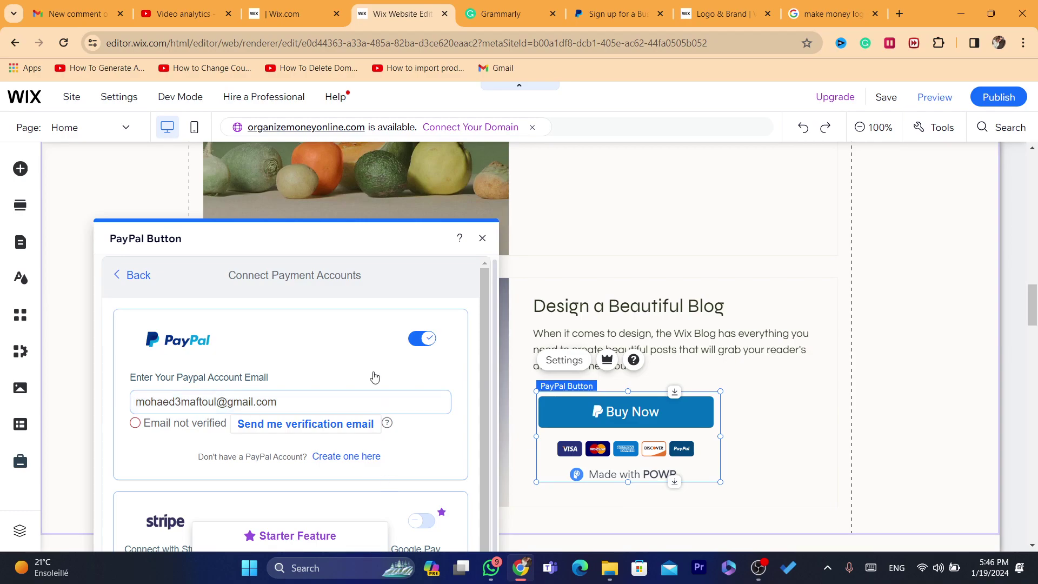
- Request a verification email for the PayPal address and go back to the main Settings list
{"action": "left_click", "coordinate": [288, 431]}
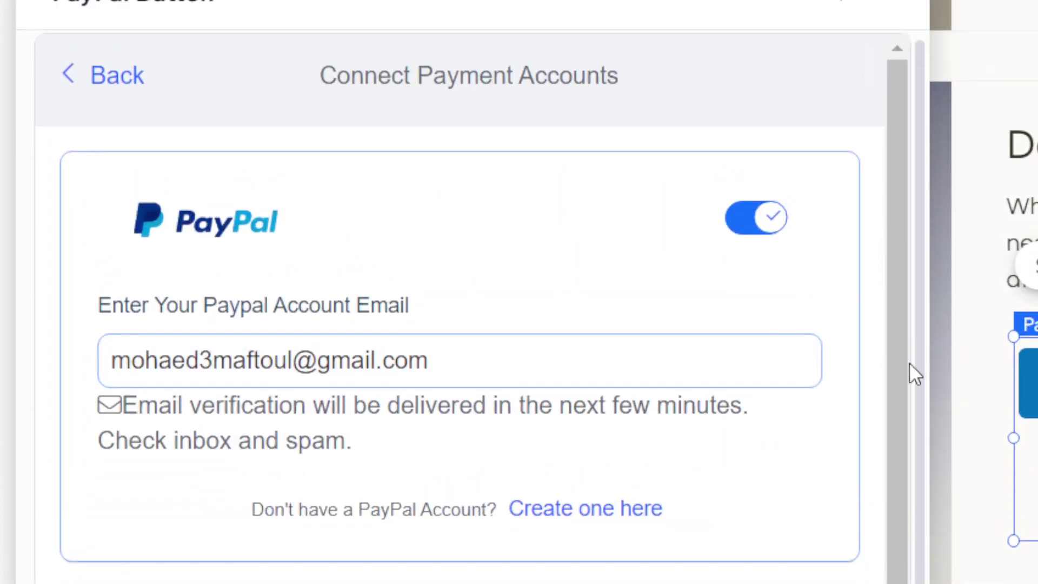
{"action": "scroll", "coordinate": [890, 420], "scroll_direction": "down", "scroll_amount": 4}
{"action": "scroll", "coordinate": [200, 210], "scroll_direction": "up", "scroll_amount": 5}
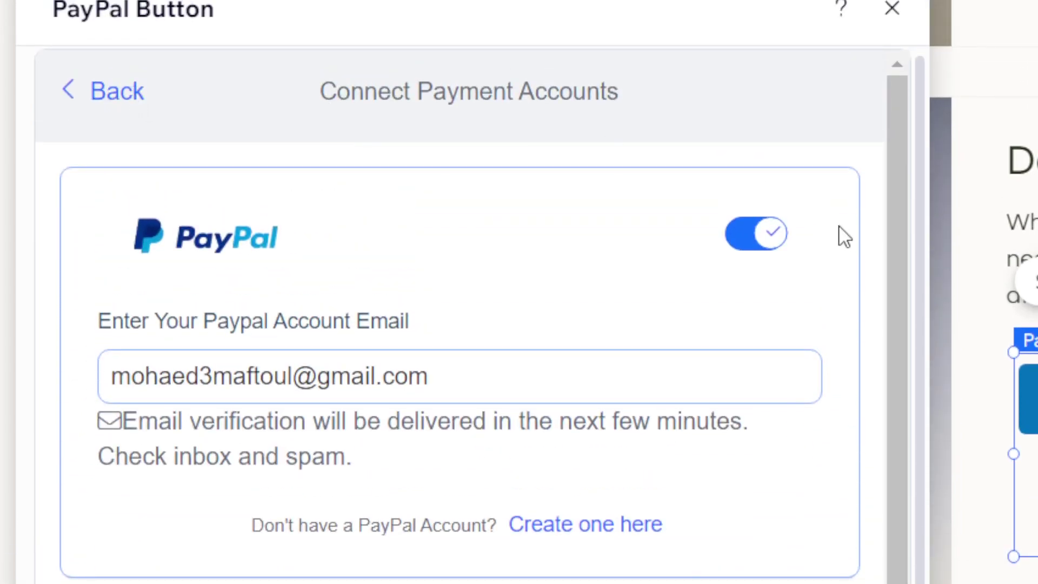
{"action": "scroll", "coordinate": [907, 495], "scroll_direction": "down", "scroll_amount": 4}
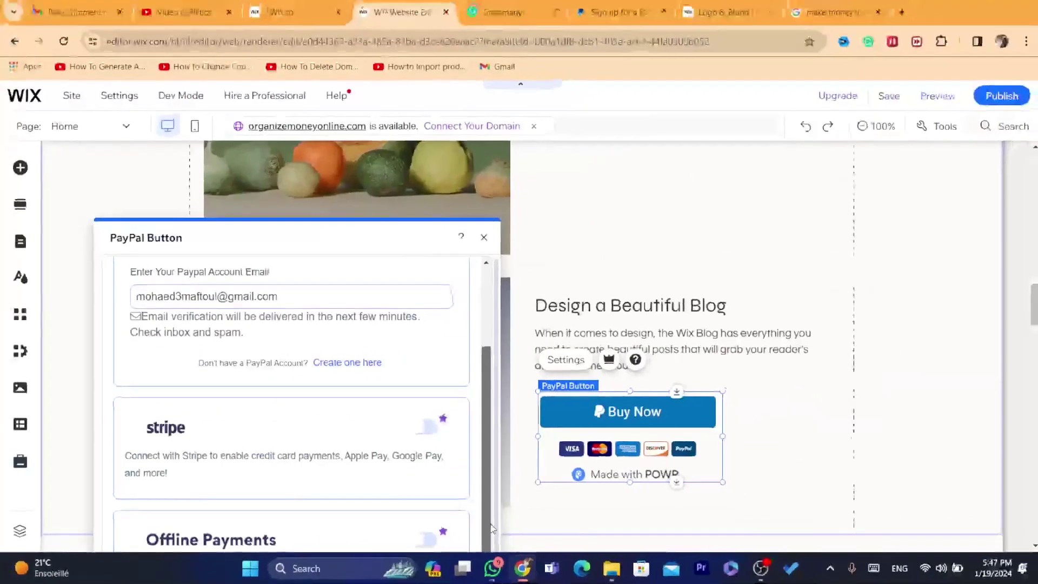
{"action": "scroll", "coordinate": [906, 492], "scroll_direction": "up", "scroll_amount": 5}
{"action": "left_click", "coordinate": [129, 276]}
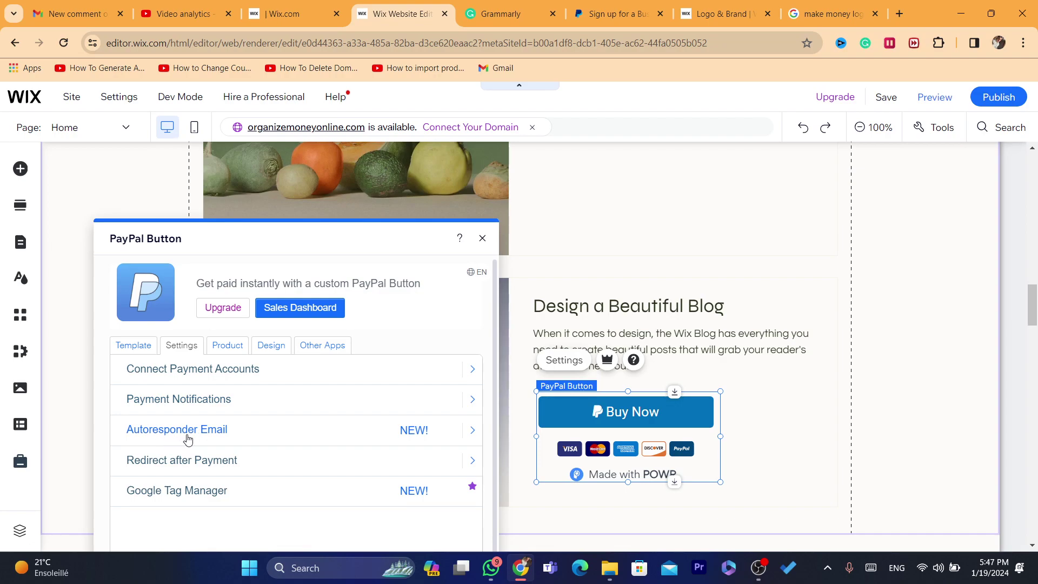
- Enable the autoresponder email and review its default order-confirmation template, closing it unchanged
{"action": "left_click", "coordinate": [404, 434]}
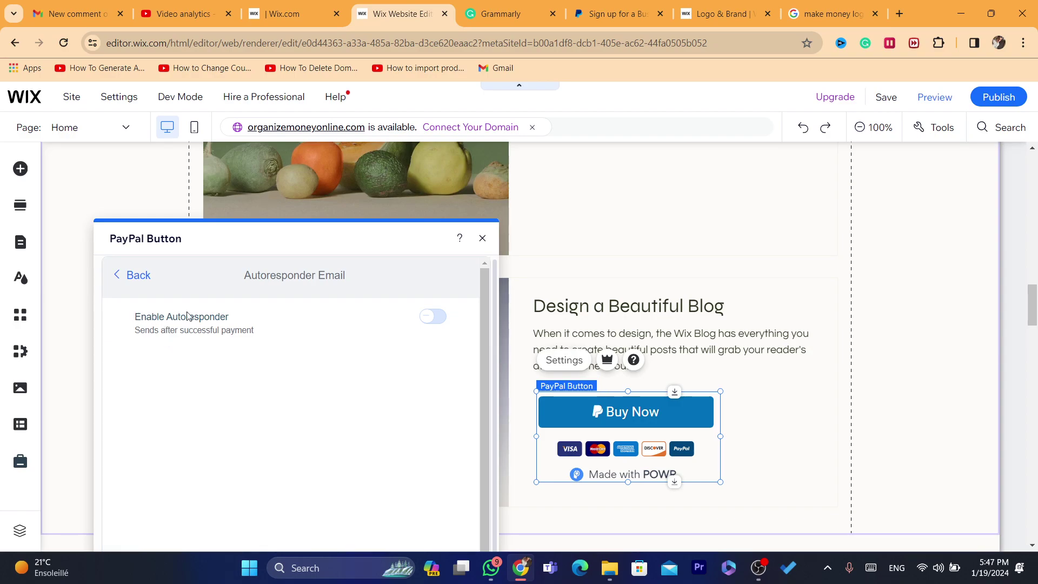
{"action": "left_click", "coordinate": [210, 319]}
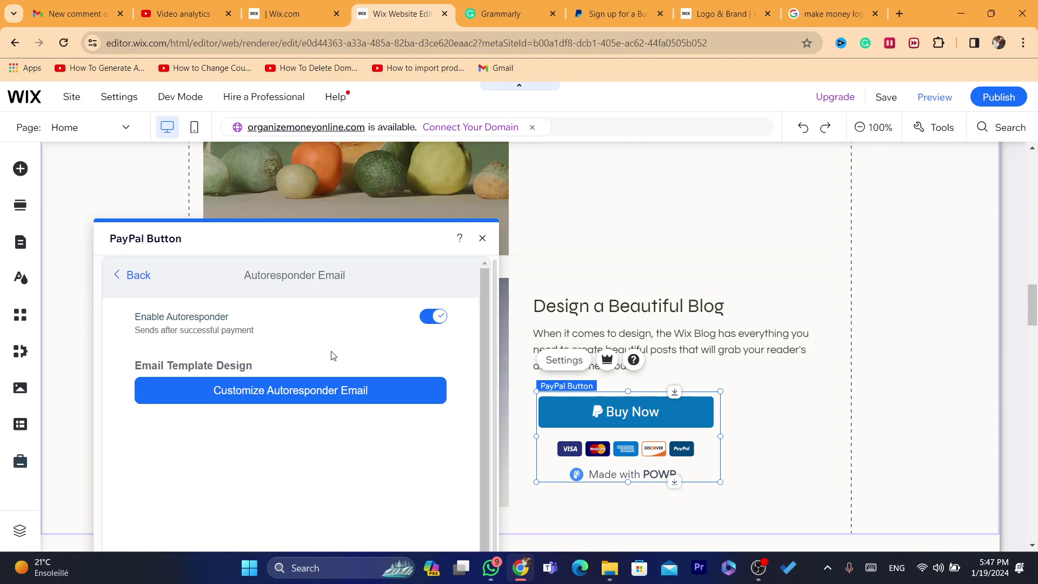
{"action": "left_click", "coordinate": [301, 391]}
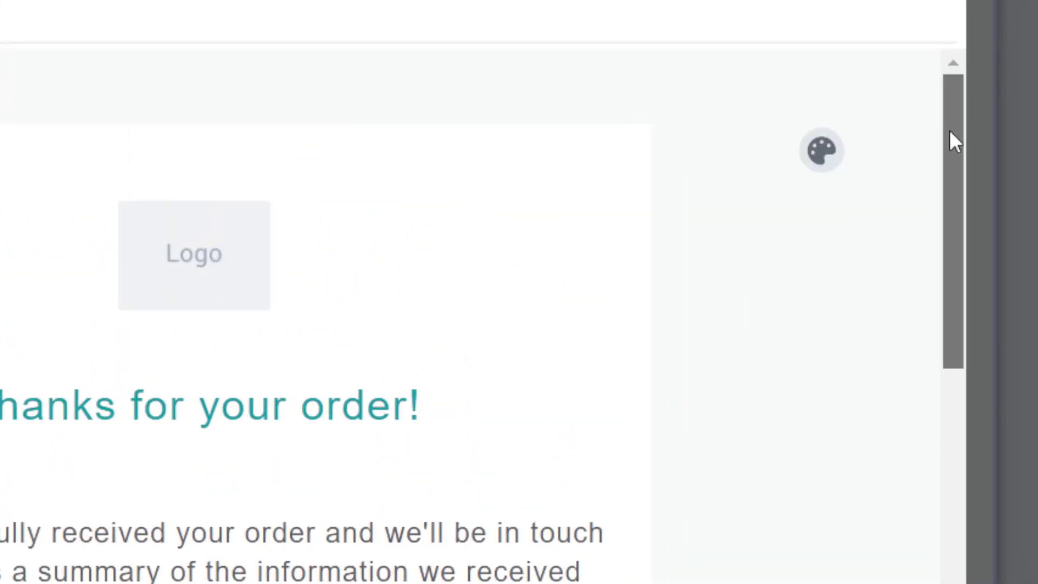
{"action": "left_click_drag", "start_coordinate": [950, 139], "coordinate": [950, 227]}
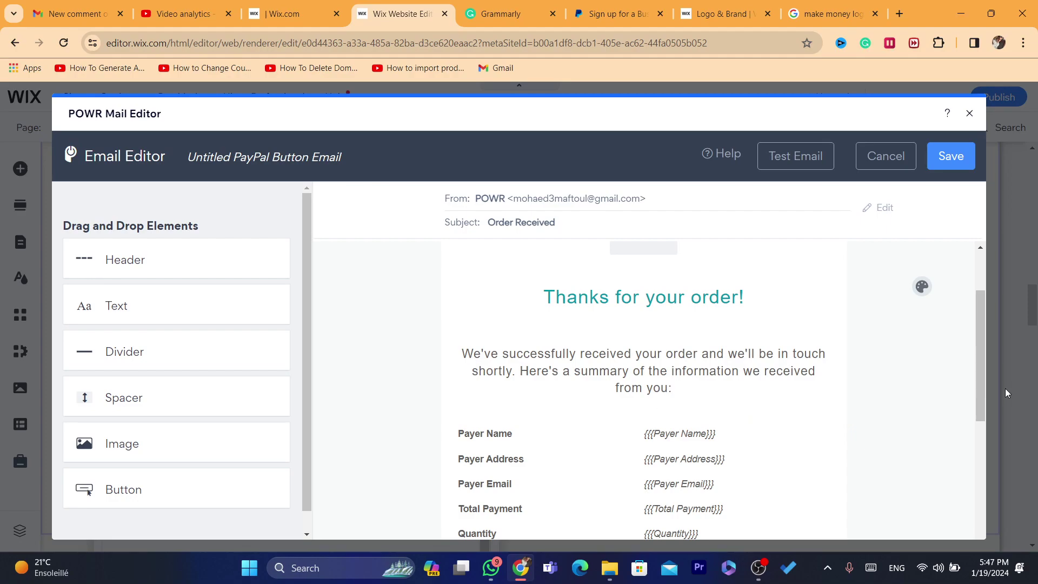
{"action": "left_click_drag", "start_coordinate": [981, 337], "coordinate": [992, 374]}
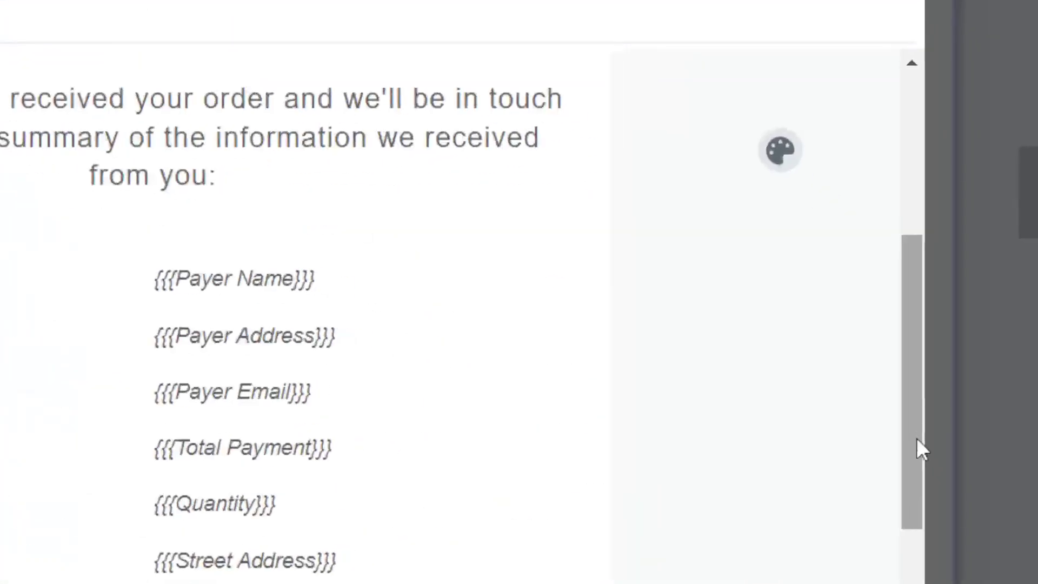
{"action": "left_click_drag", "start_coordinate": [982, 417], "coordinate": [971, 292]}
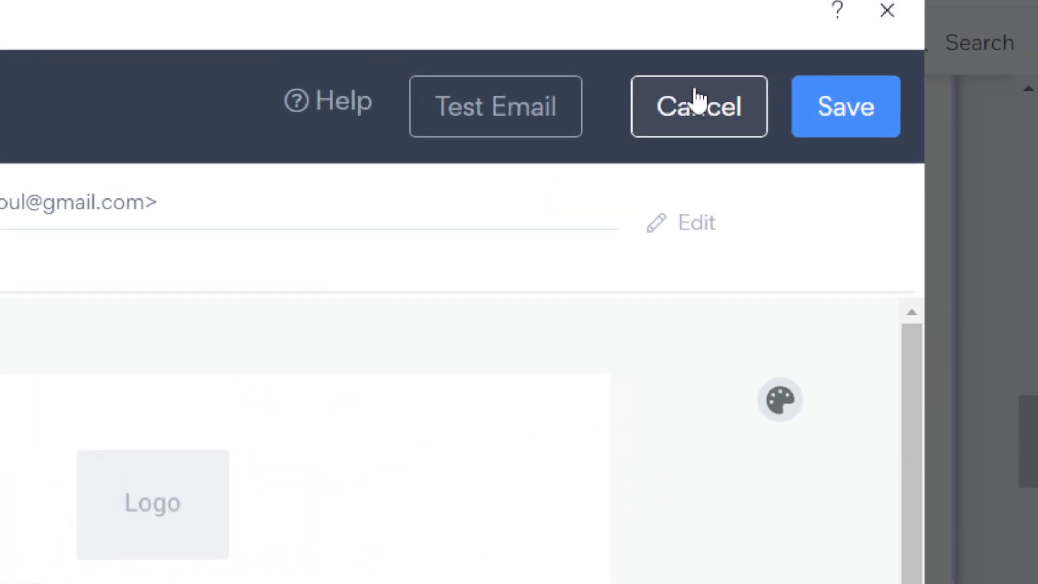
{"action": "left_click", "coordinate": [695, 102]}
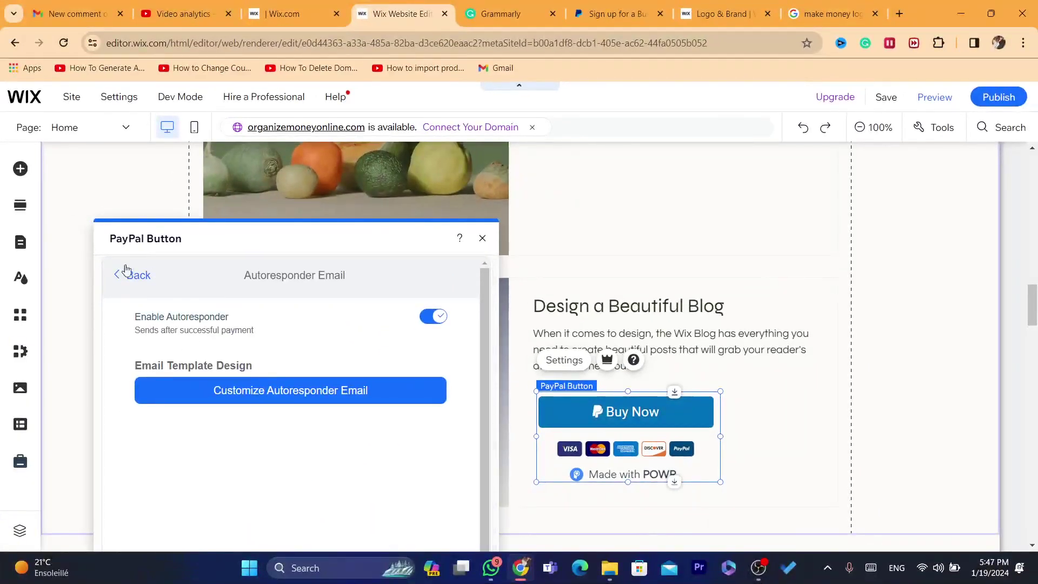
- Try setting a redirect URL after payment, hit the Starter-plan notice, and go back to Settings
{"action": "left_click", "coordinate": [133, 277]}
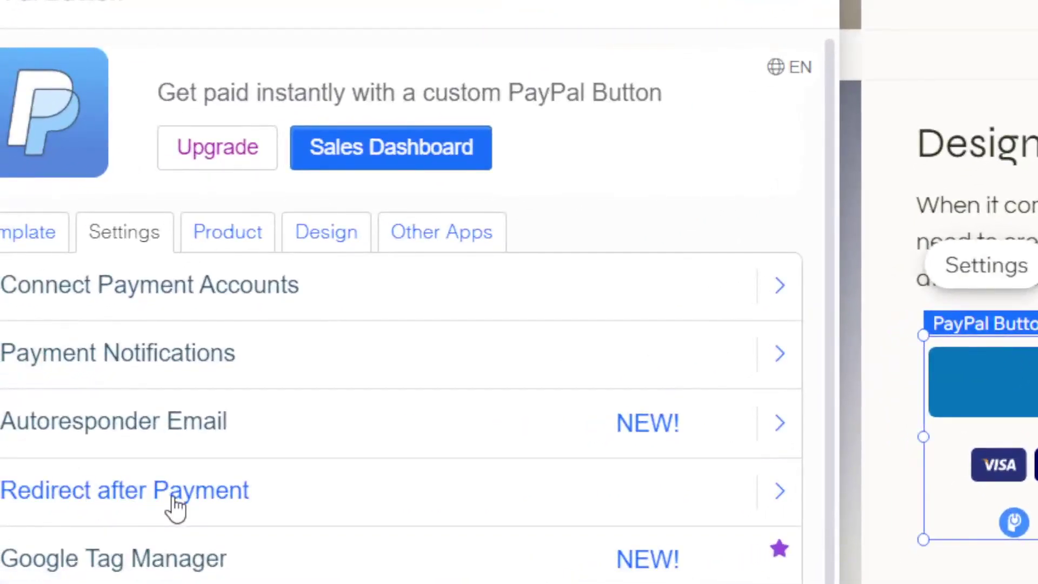
{"action": "left_click", "coordinate": [174, 507]}
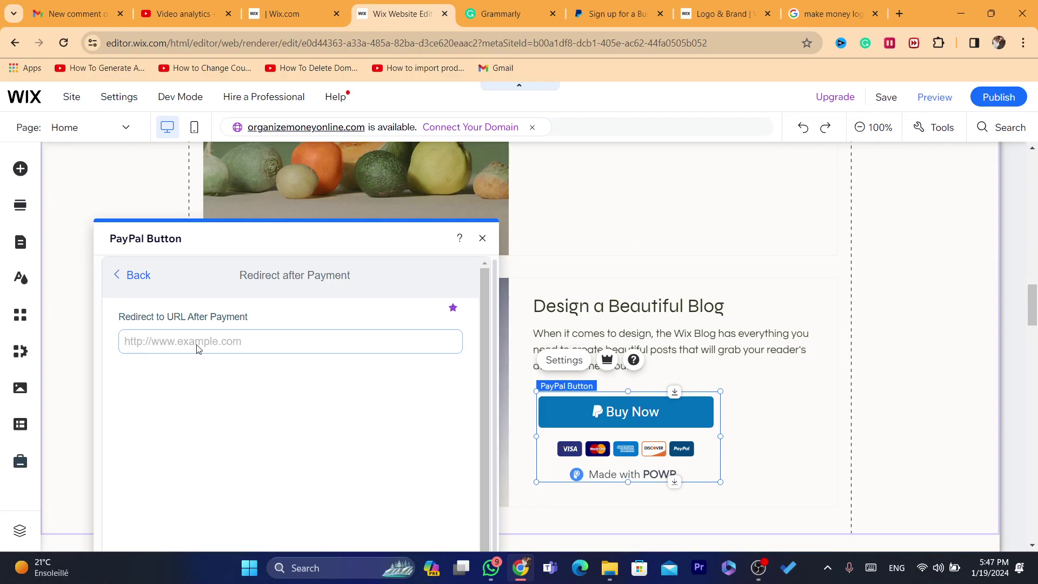
{"action": "left_click", "coordinate": [197, 349]}
{"action": "left_click", "coordinate": [263, 351]}
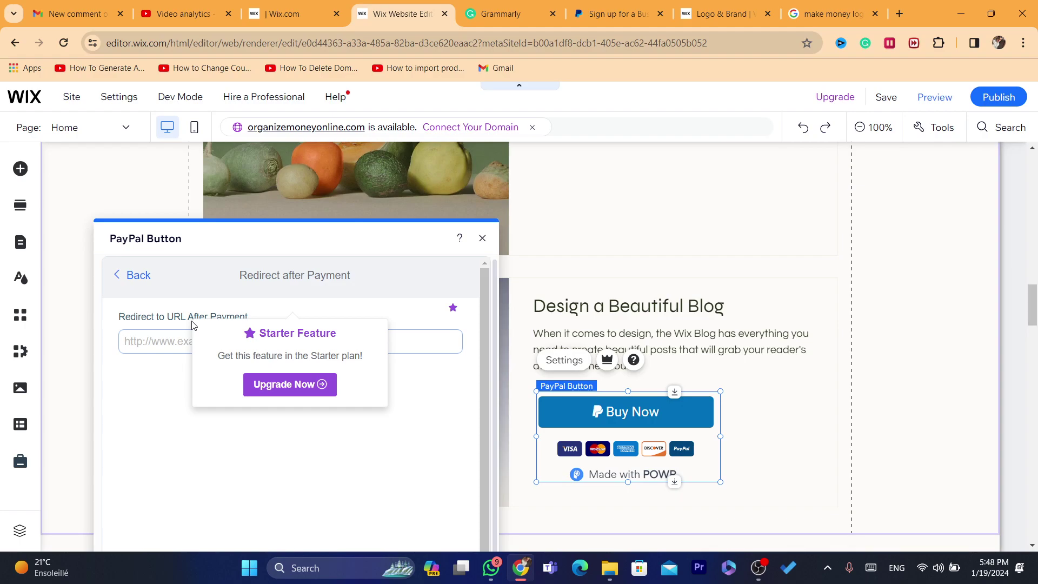
{"action": "left_click", "coordinate": [122, 274]}
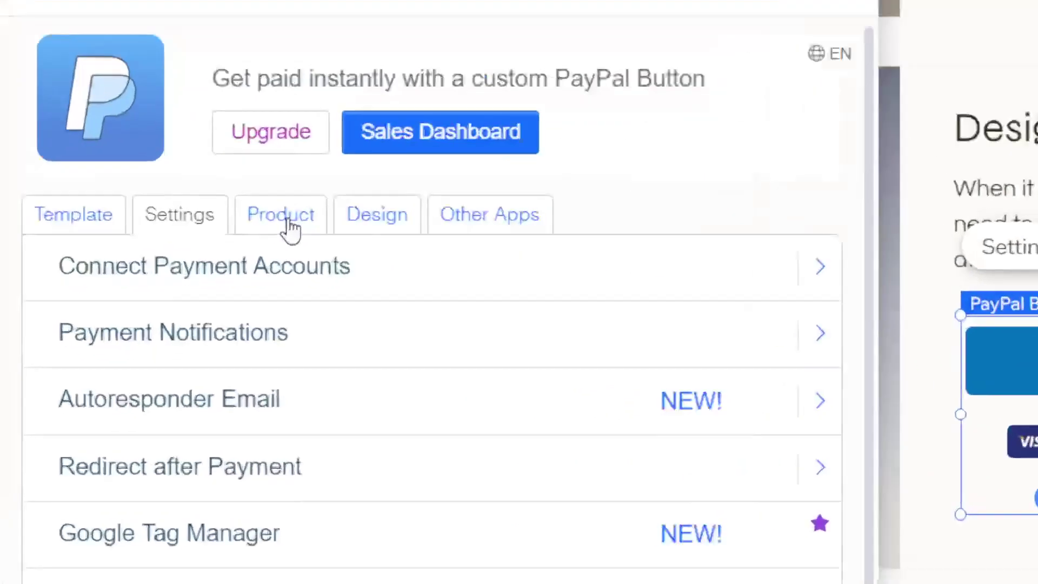
- Look through the Product and Design tabs, then scroll the Other Apps list of POWR apps
{"action": "left_click", "coordinate": [231, 349]}
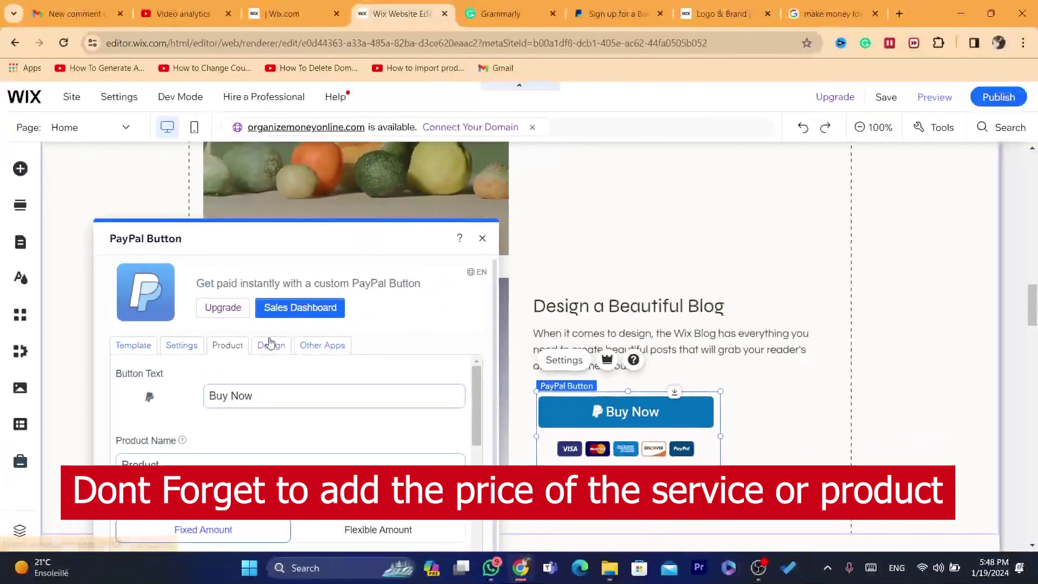
{"action": "left_click", "coordinate": [370, 205]}
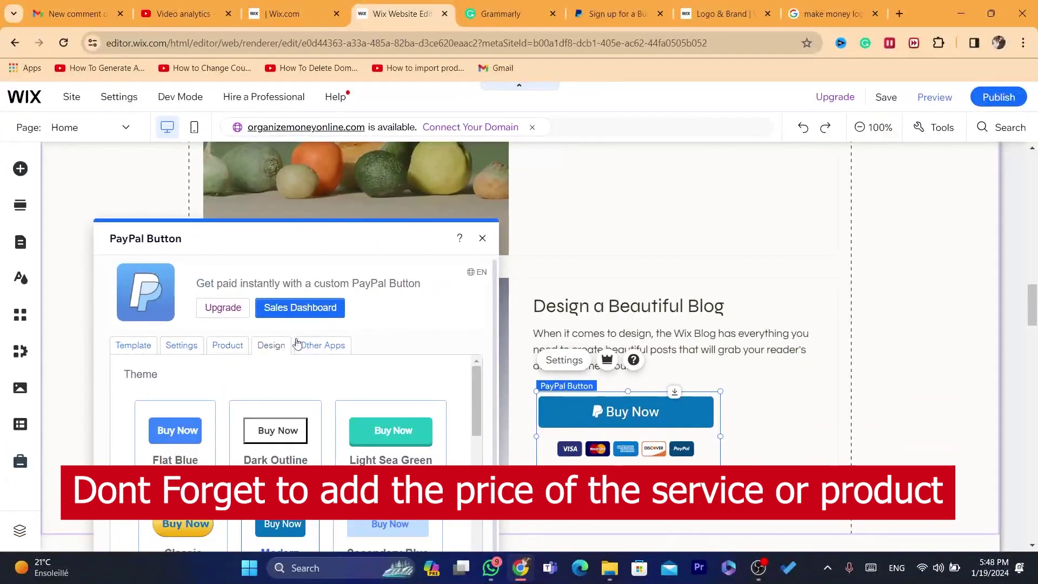
{"action": "left_click", "coordinate": [318, 346]}
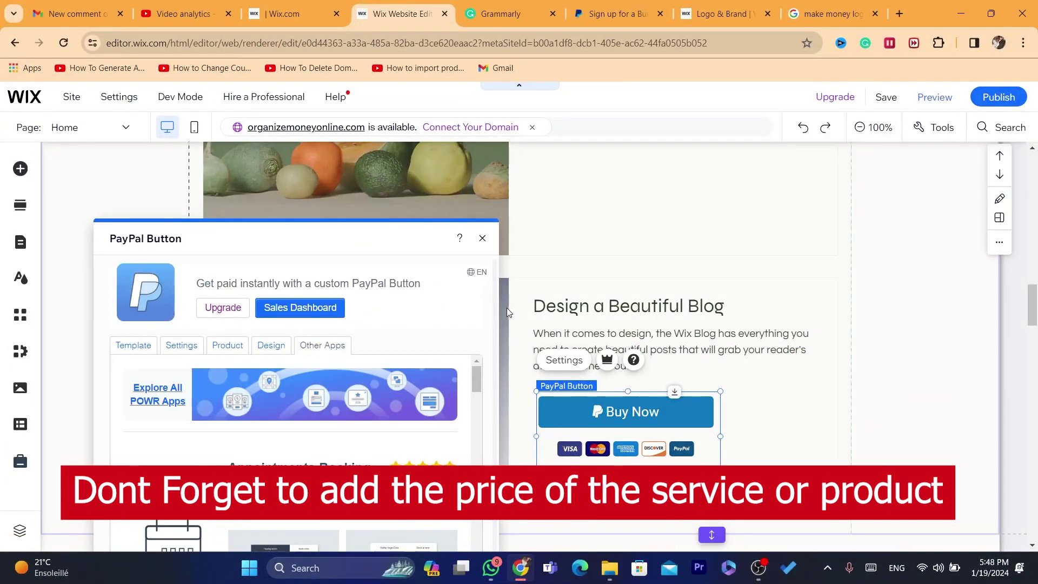
{"action": "mouse_move", "coordinate": [476, 374]}
{"action": "left_mouse_down"}
{"action": "mouse_move", "coordinate": [476, 431]}
{"action": "mouse_move", "coordinate": [476, 379]}
{"action": "left_mouse_up"}
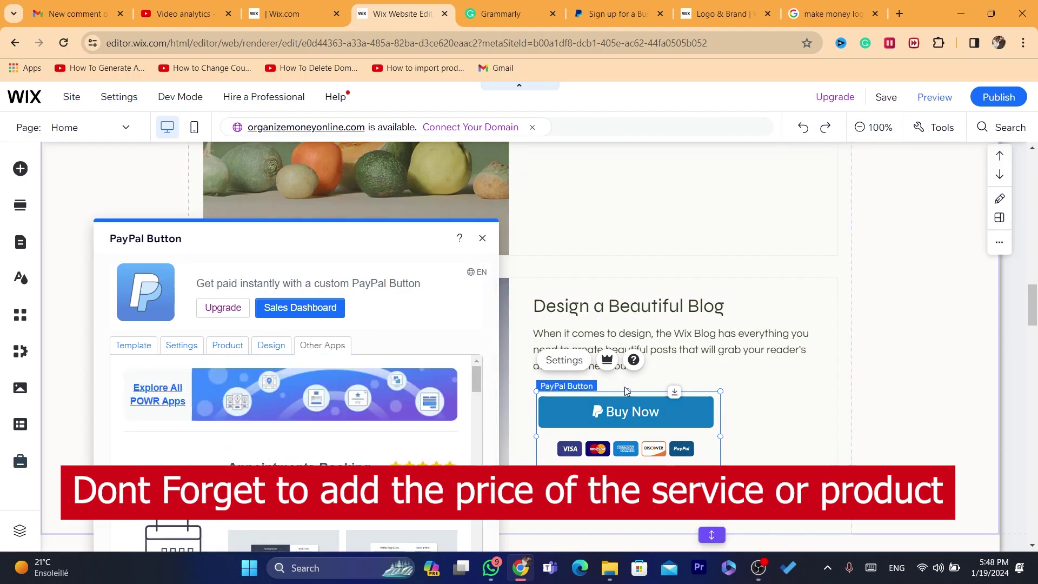
- Drag the PayPal Buy Now button up into the blog post above 'Design a Beautiful Blog'
{"action": "left_click", "coordinate": [730, 459]}
{"action": "left_click", "coordinate": [643, 414]}
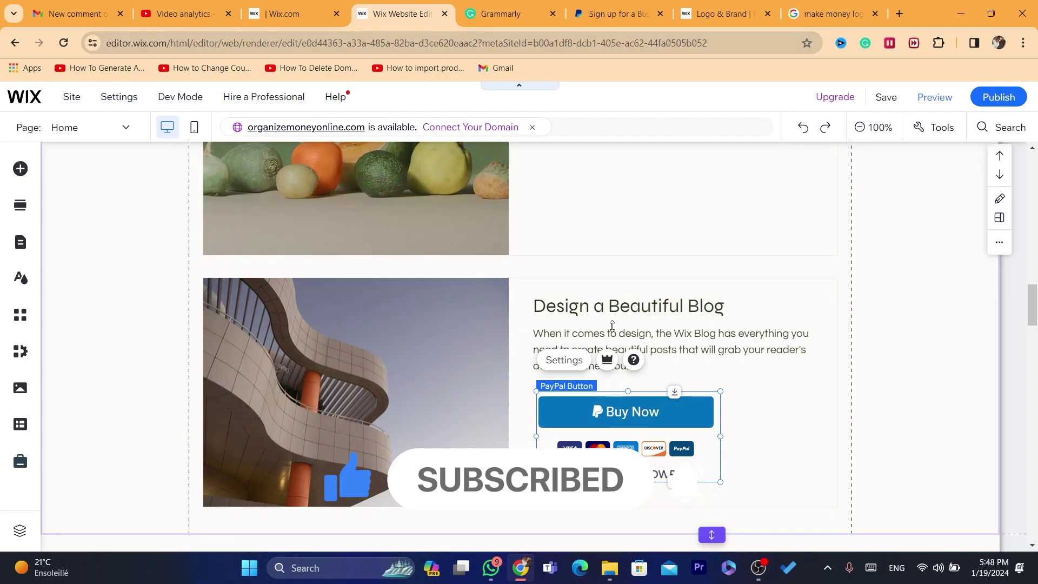
{"action": "left_click_drag", "start_coordinate": [609, 433], "coordinate": [599, 221]}
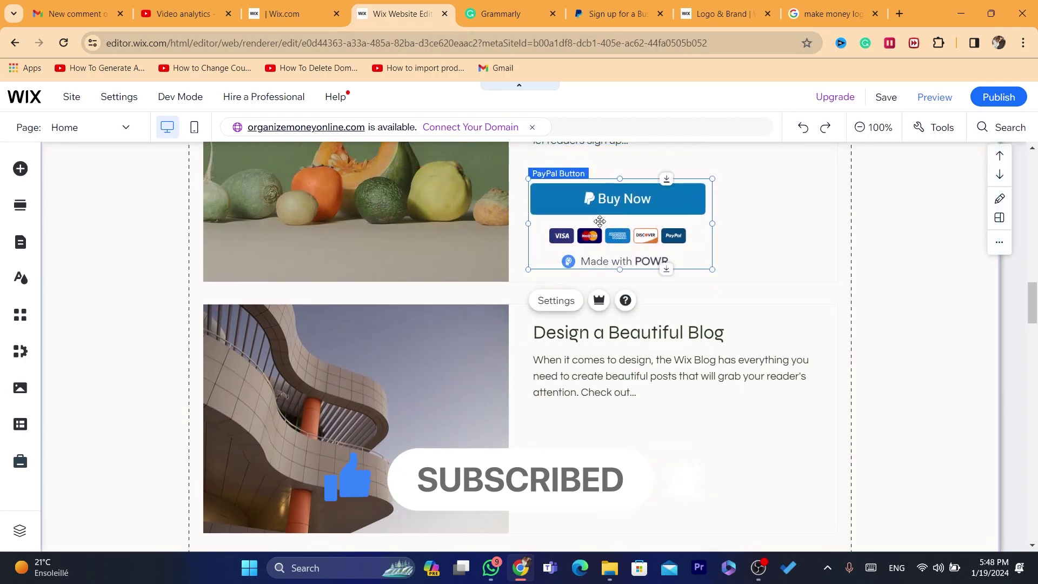